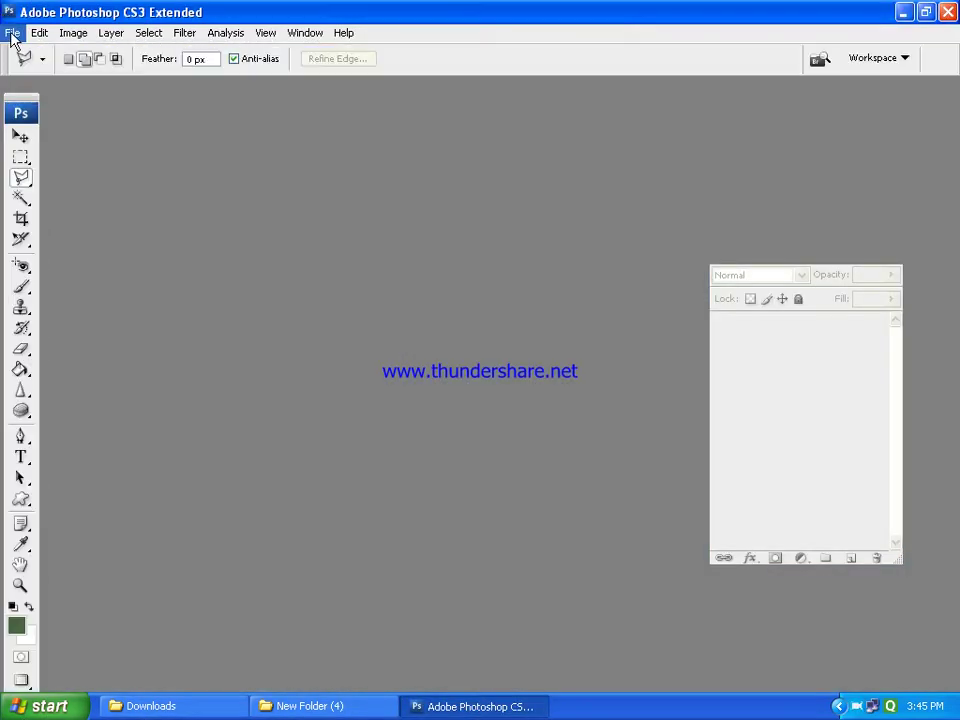
Cancel the New document dialog without creating a blank image, returning to the File menu
{"action": "left_click", "coordinate": [10, 33]}
{"action": "left_click", "coordinate": [25, 55]}
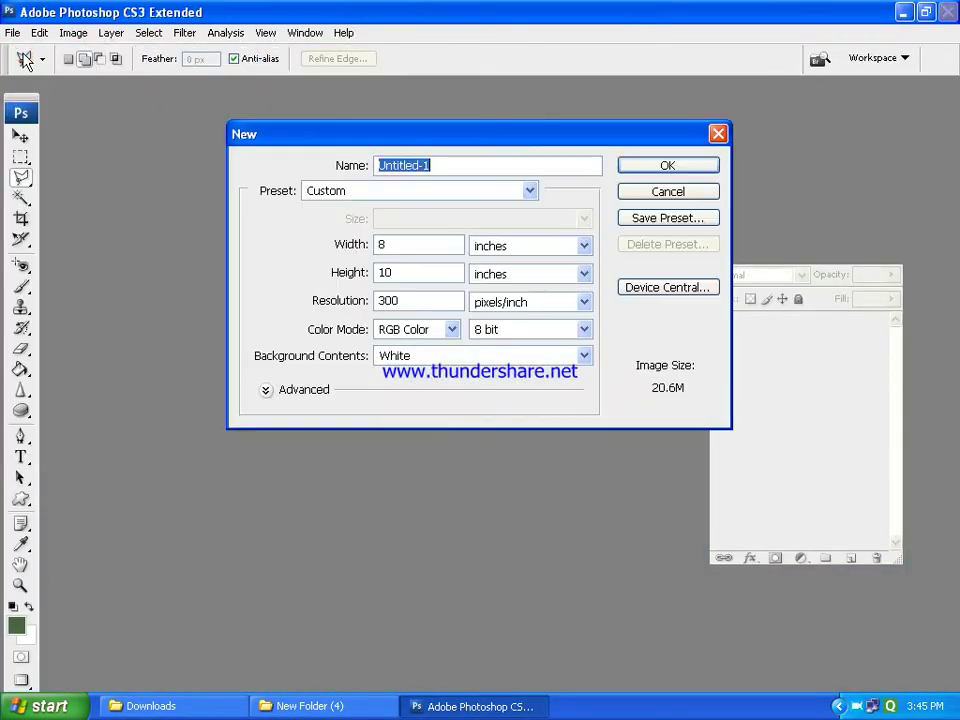
{"action": "left_click", "coordinate": [650, 195]}
{"action": "left_click", "coordinate": [10, 33]}
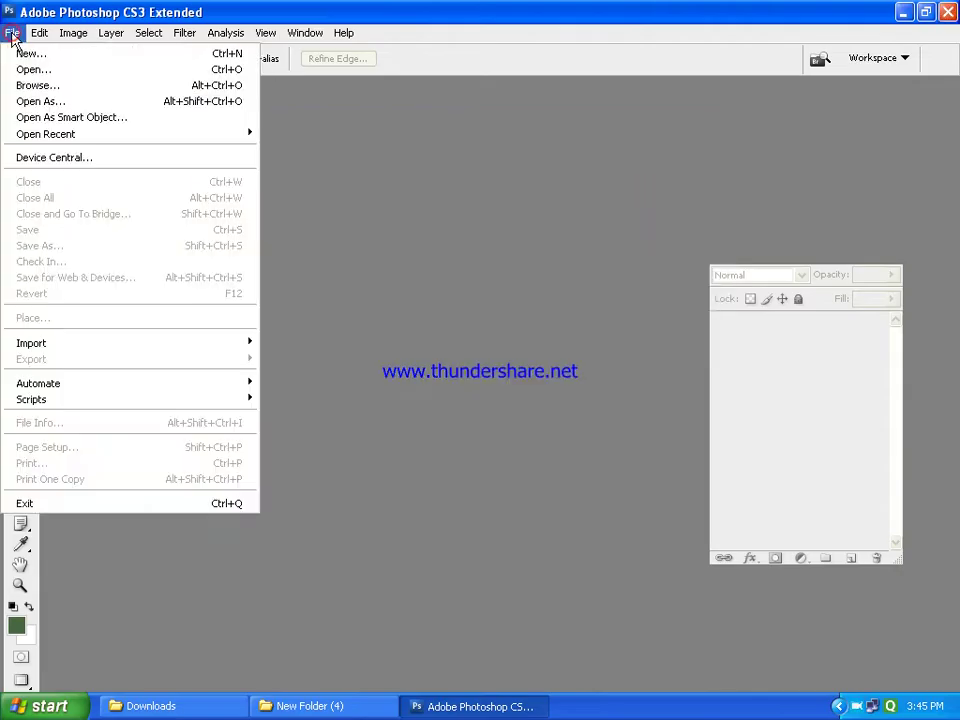
Open all six clothing images from the desktop folder New Folder (4)
{"action": "left_click", "coordinate": [24, 66]}
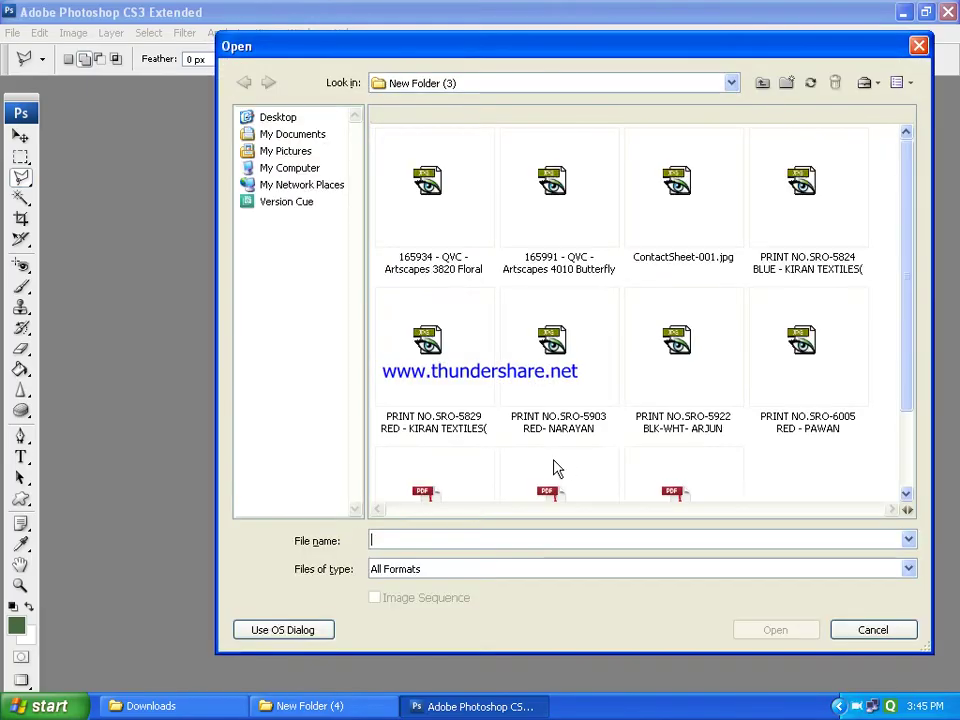
{"action": "left_click", "coordinate": [278, 117]}
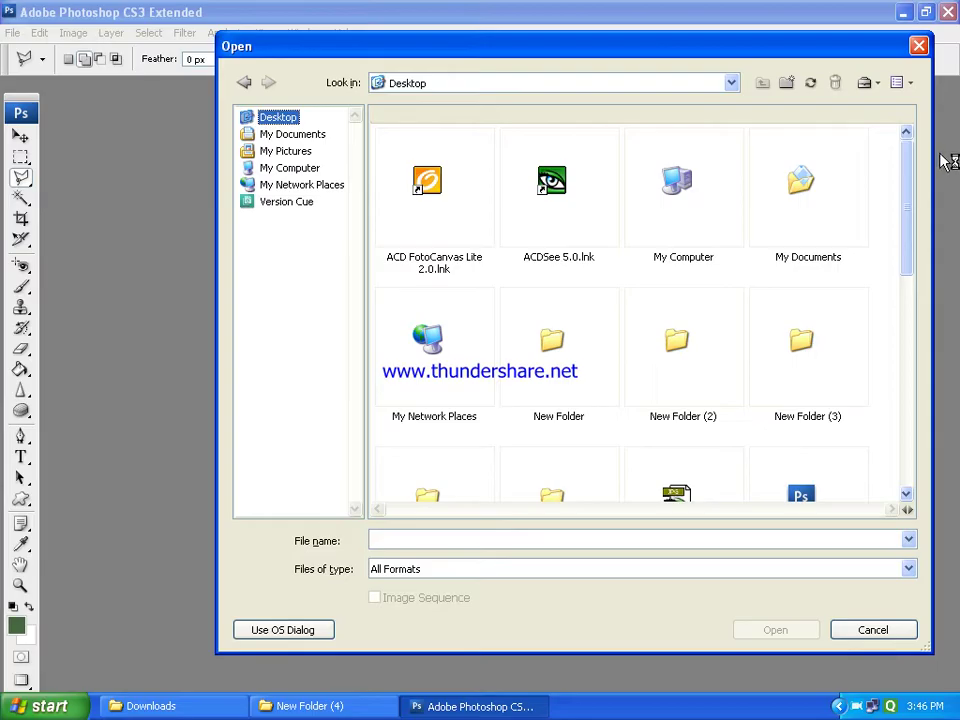
{"action": "left_click_drag", "start_coordinate": [912, 210], "coordinate": [910, 303]}
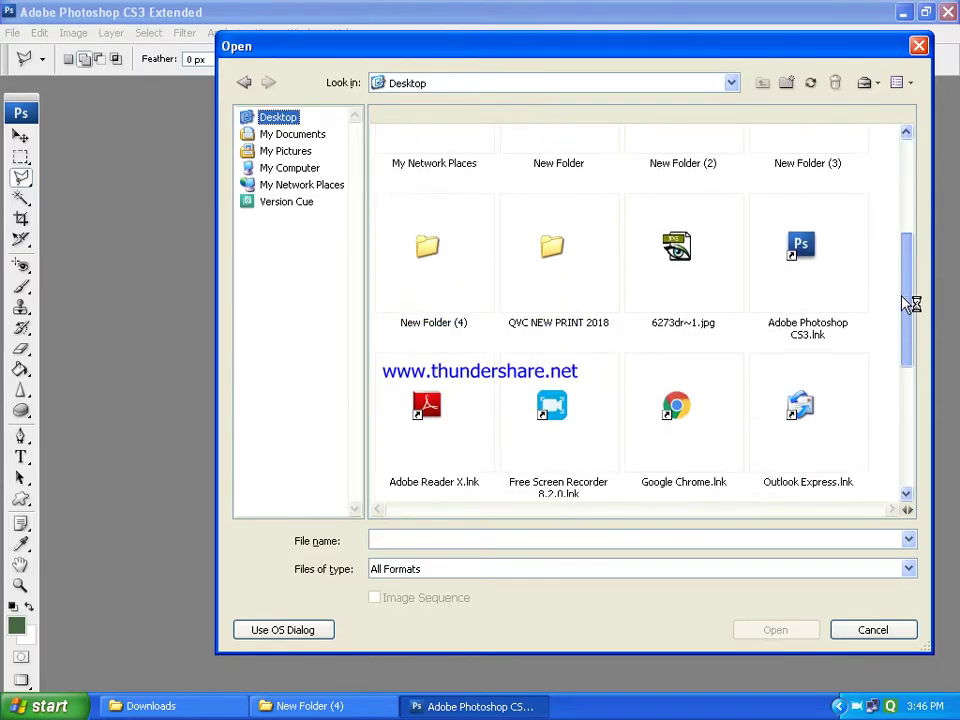
{"action": "double_click", "coordinate": [452, 281]}
{"action": "left_click_drag", "start_coordinate": [407, 459], "coordinate": [820, 196]}
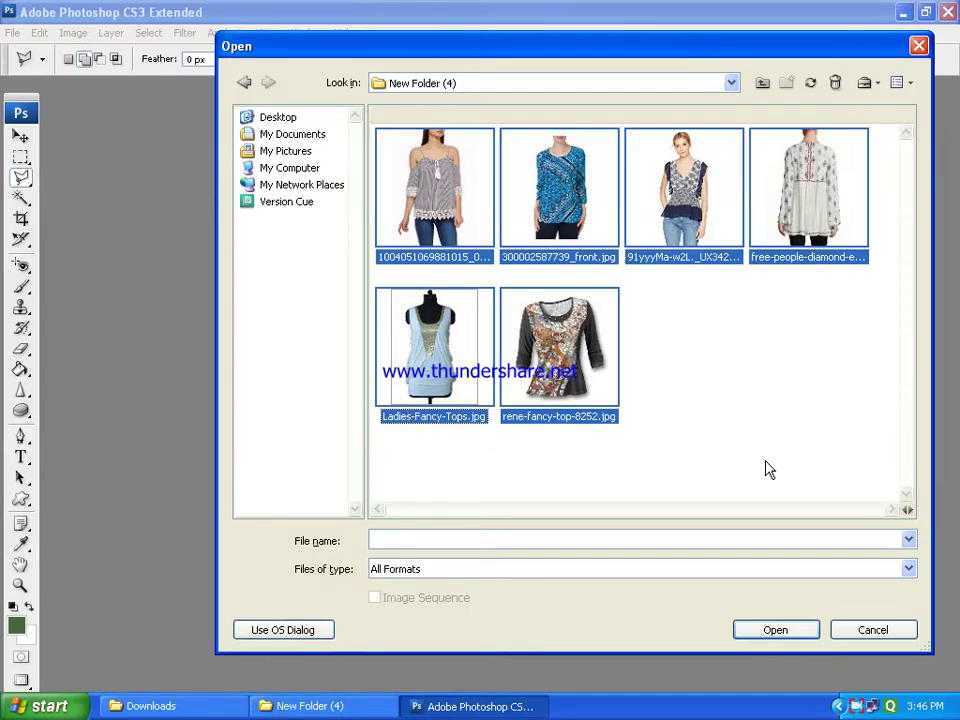
{"action": "left_click", "coordinate": [768, 631]}
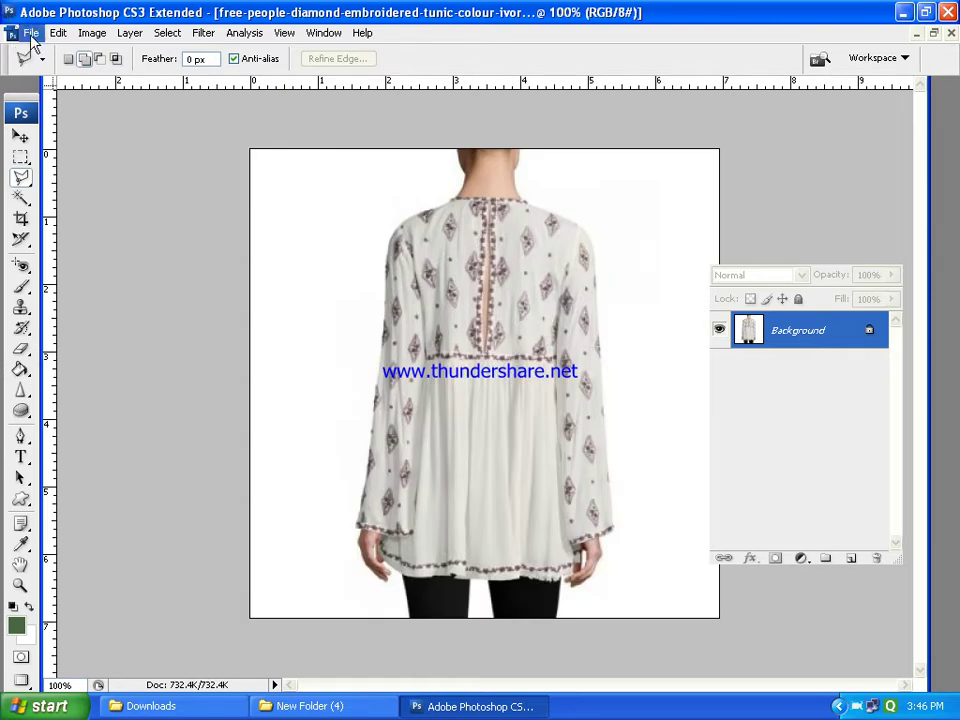
Launch the File > Automate > Contact Sheet II command
{"action": "left_click", "coordinate": [31, 33]}
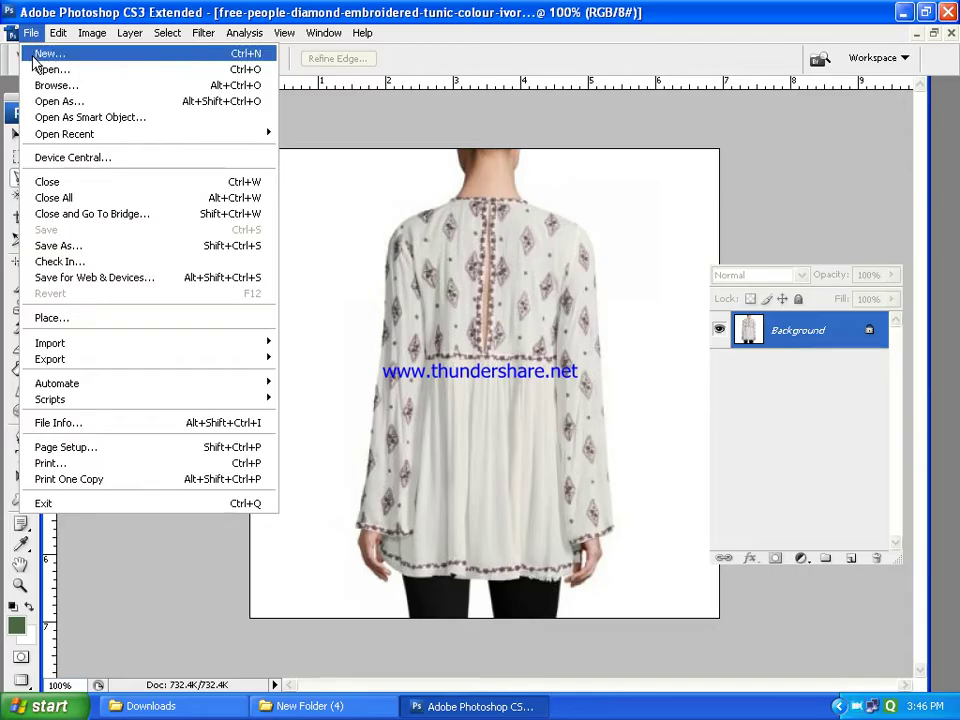
{"action": "mouse_move", "coordinate": [57, 383]}
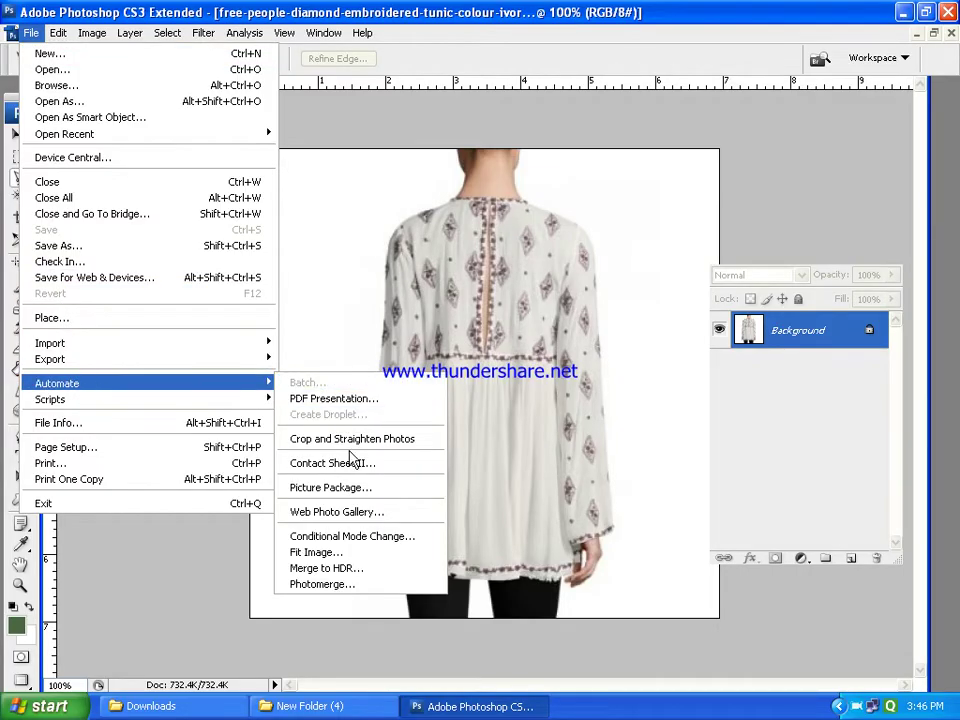
{"action": "left_click", "coordinate": [349, 468]}
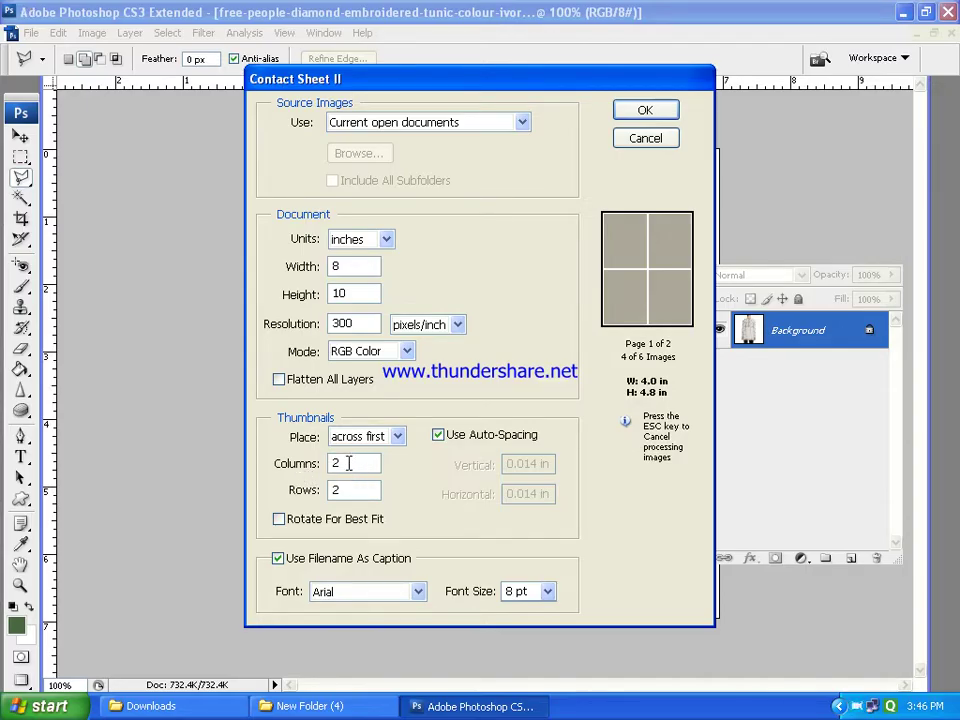
Generate the contact sheet with 3 columns from the current open documents
{"action": "double_click", "coordinate": [349, 463]}
{"action": "type", "text": "3"}
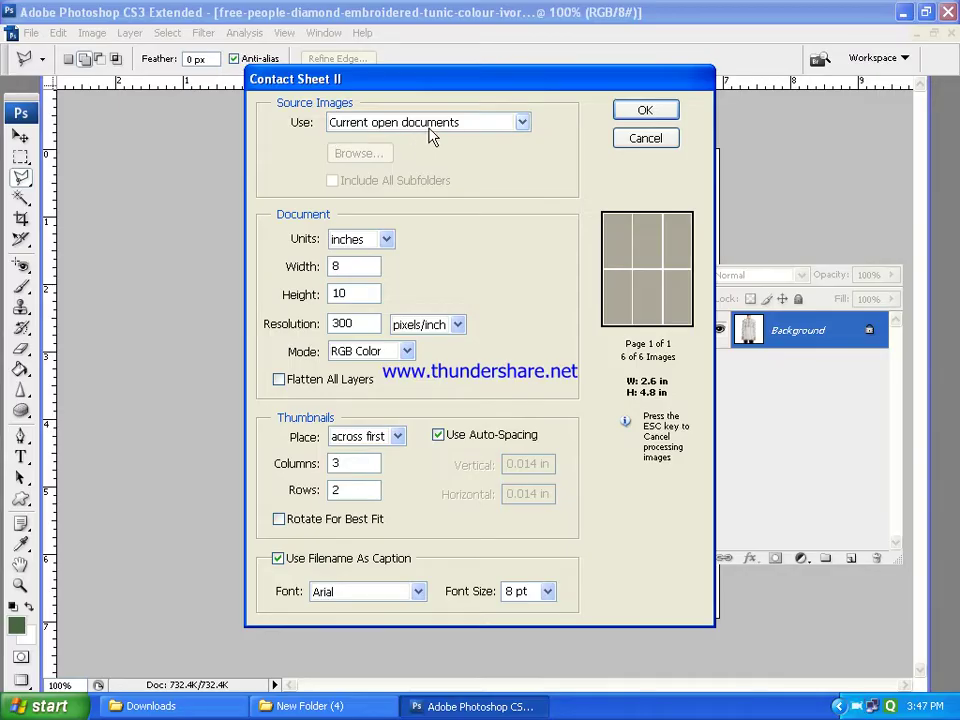
{"action": "left_click", "coordinate": [521, 123]}
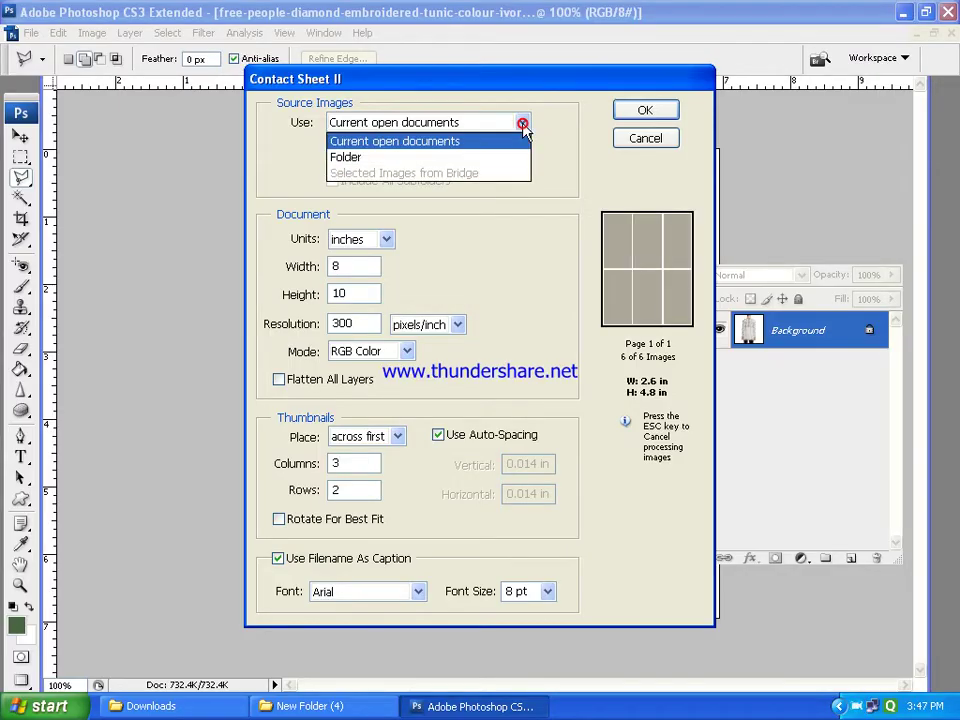
{"action": "left_click", "coordinate": [405, 137]}
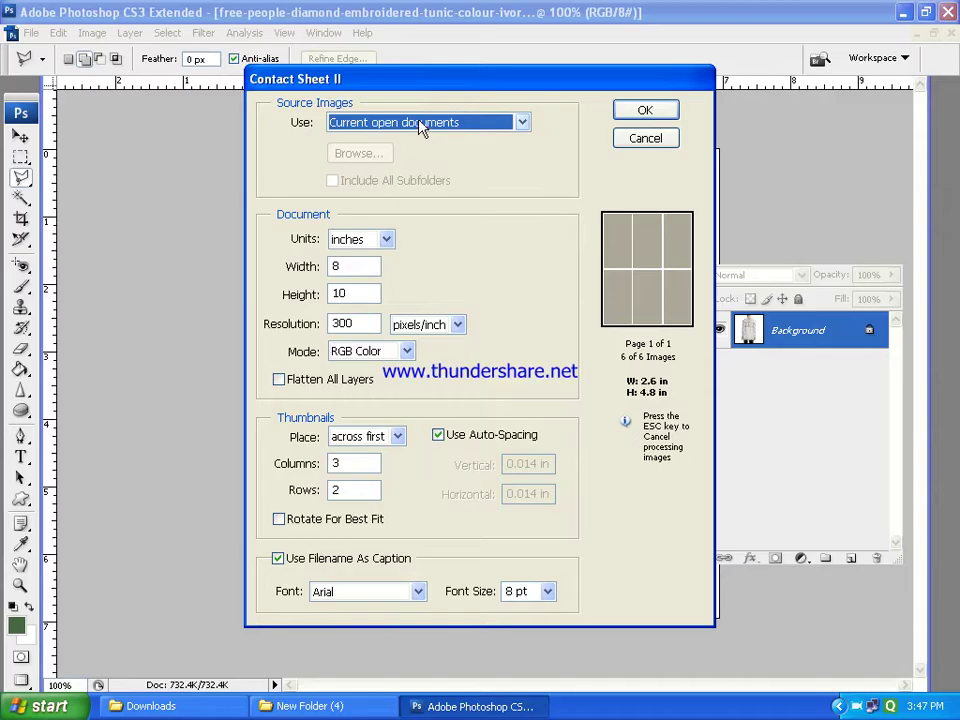
{"action": "left_click", "coordinate": [645, 112]}
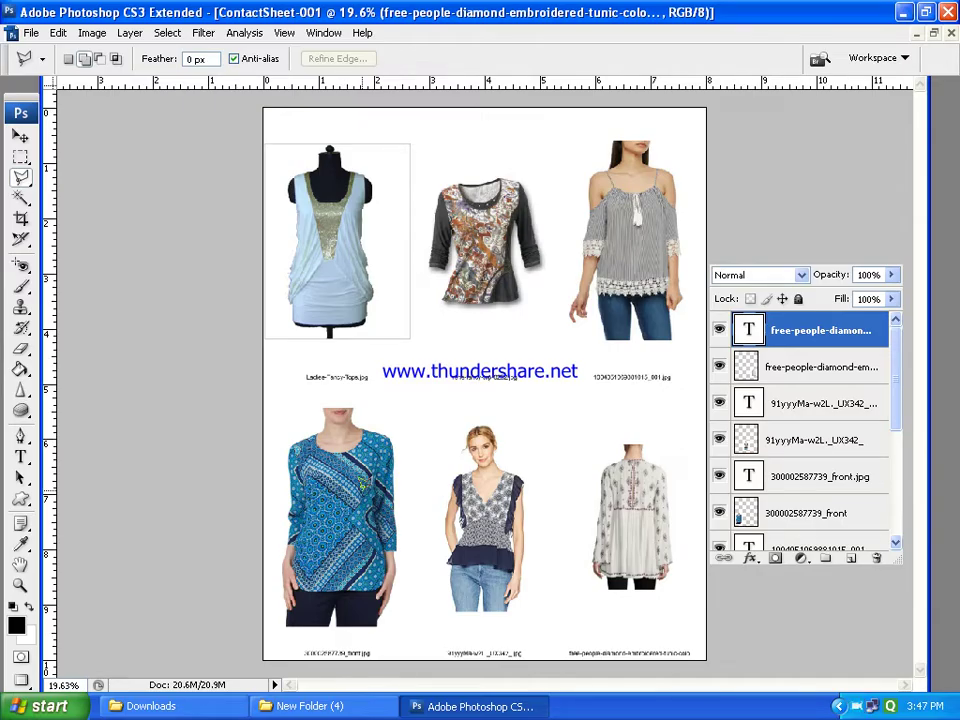
Scale the bottom-middle woman photo (91yyyMa-w2L) proportionally to 118%
{"action": "left_click", "coordinate": [20, 135]}
{"action": "left_click", "coordinate": [506, 505]}
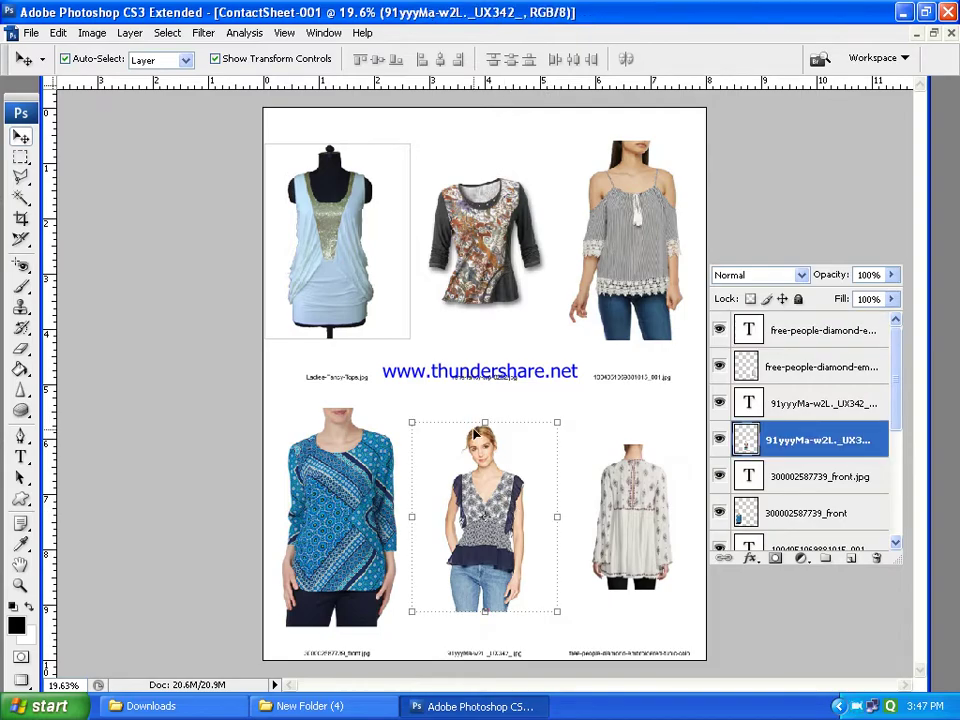
{"action": "key", "text": "ctrl+t"}
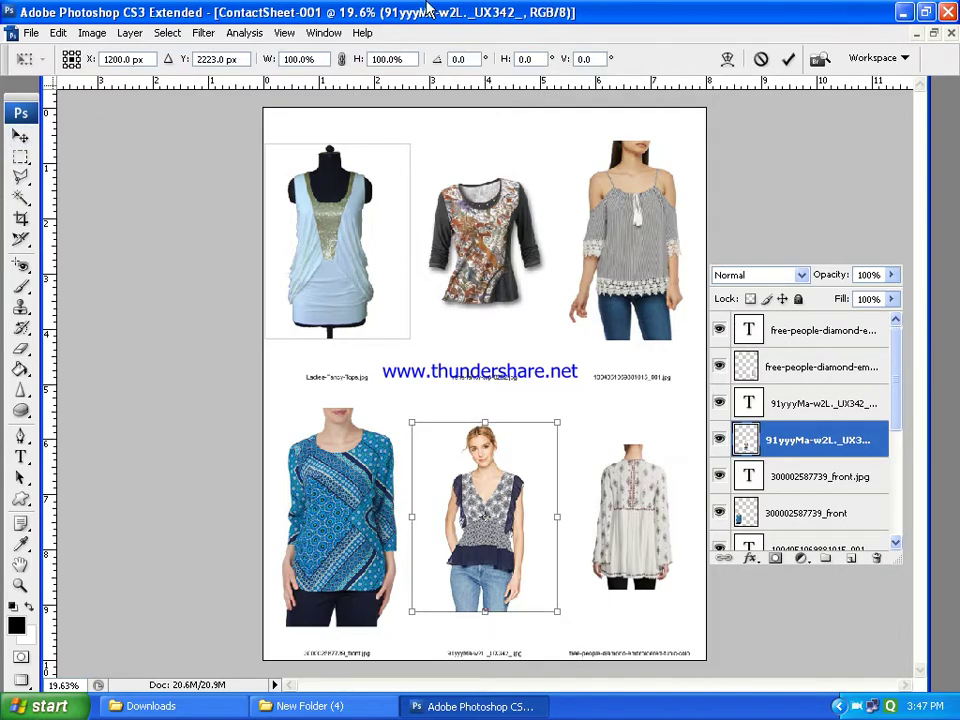
{"action": "left_click", "coordinate": [343, 59]}
{"action": "left_click", "coordinate": [395, 59]}
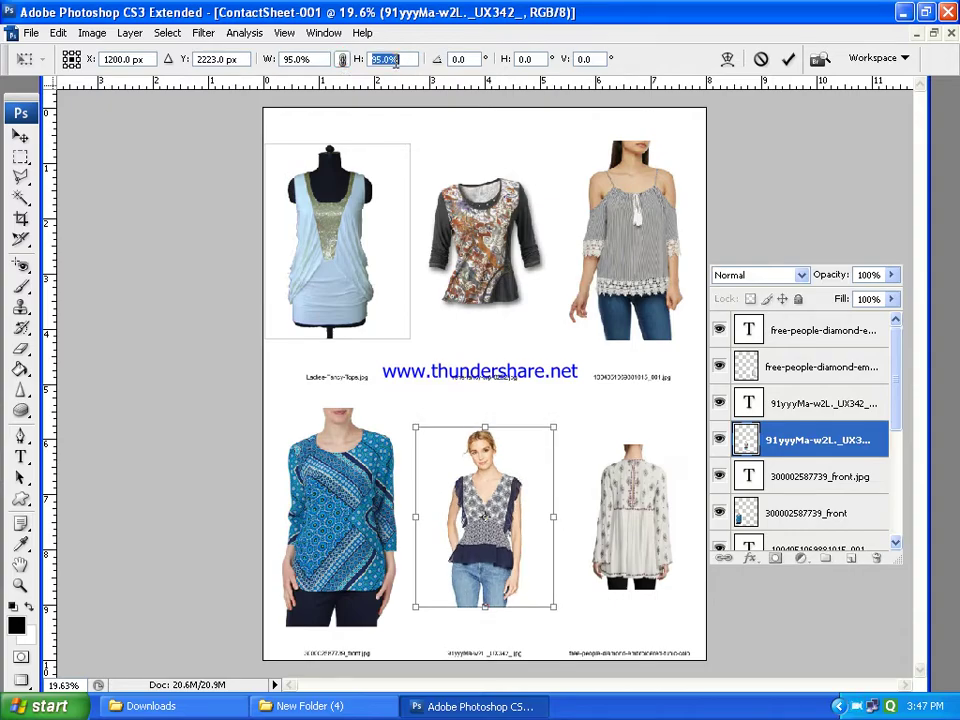
{"action": "key", "text": "Up"}
{"action": "key", "text": "Up"}
{"action": "key", "text": "Up"}
{"action": "key", "text": "Up"}
{"action": "key", "text": "Up"}
{"action": "key", "text": "Up"}
{"action": "key", "text": "Up"}
{"action": "key", "text": "Up"}
{"action": "key", "text": "Up"}
{"action": "key", "text": "Up"}
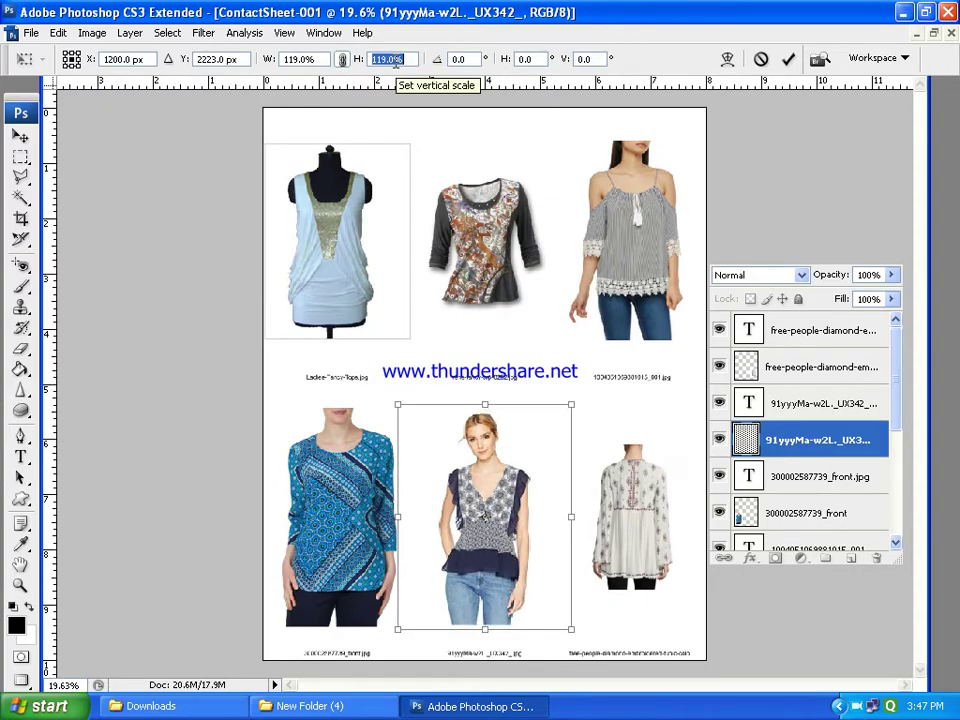
{"action": "key", "text": "Up"}
{"action": "key", "text": "Up"}
{"action": "key", "text": "Up"}
{"action": "key", "text": "Up"}
{"action": "key", "text": "Up"}
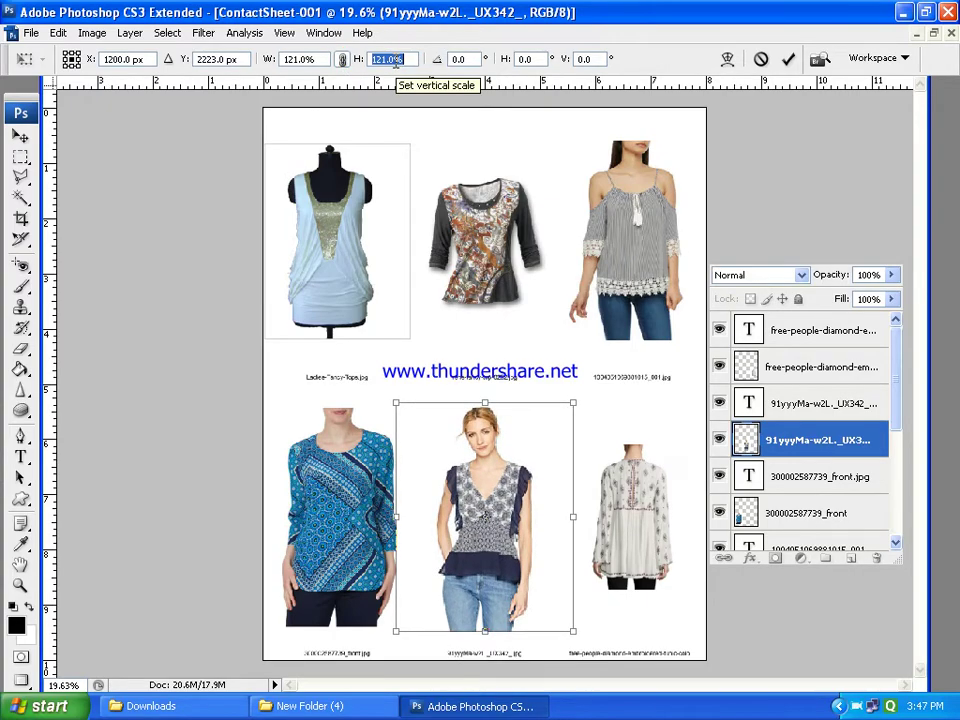
{"action": "key", "text": "Down"}
{"action": "key", "text": "Down"}
{"action": "key", "text": "Down"}
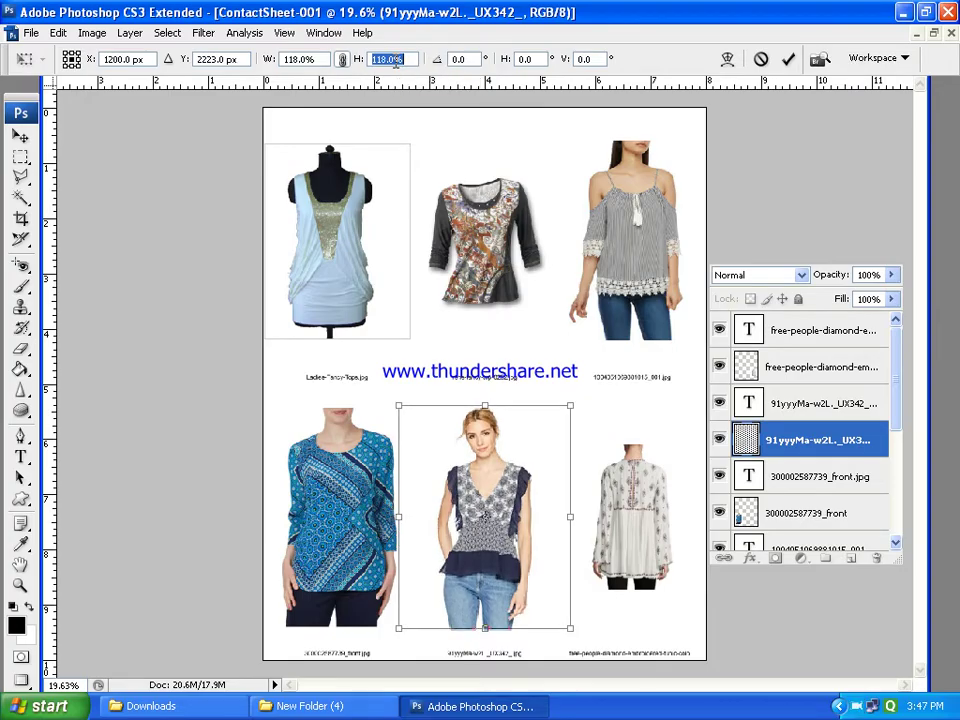
{"action": "key", "text": "Return"}
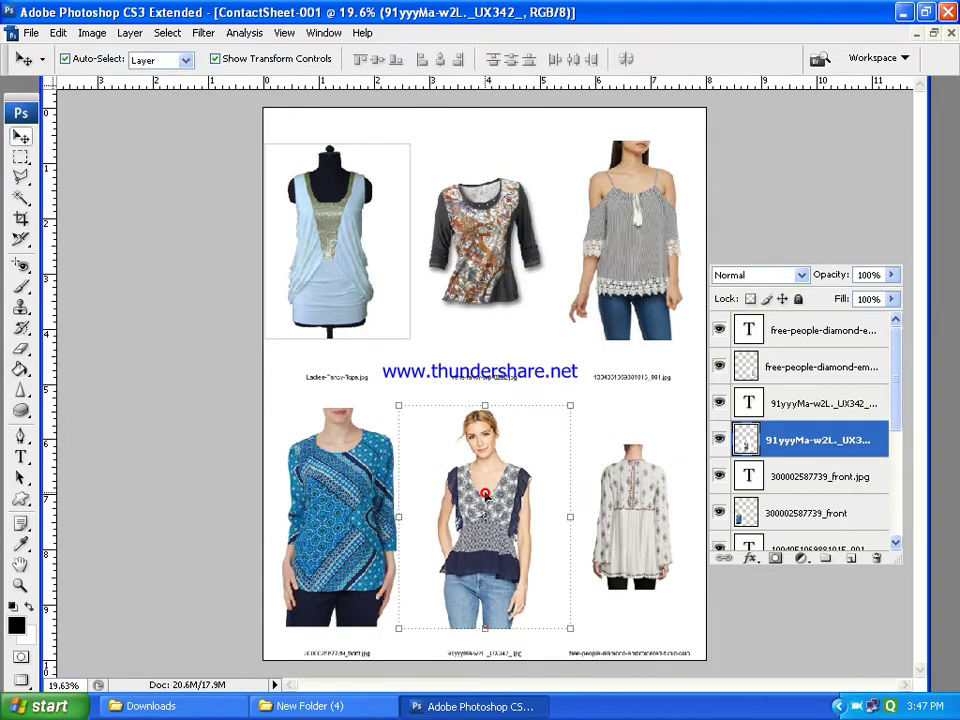
{"action": "left_click", "coordinate": [630, 517]}
{"action": "key", "text": "ctrl+t"}
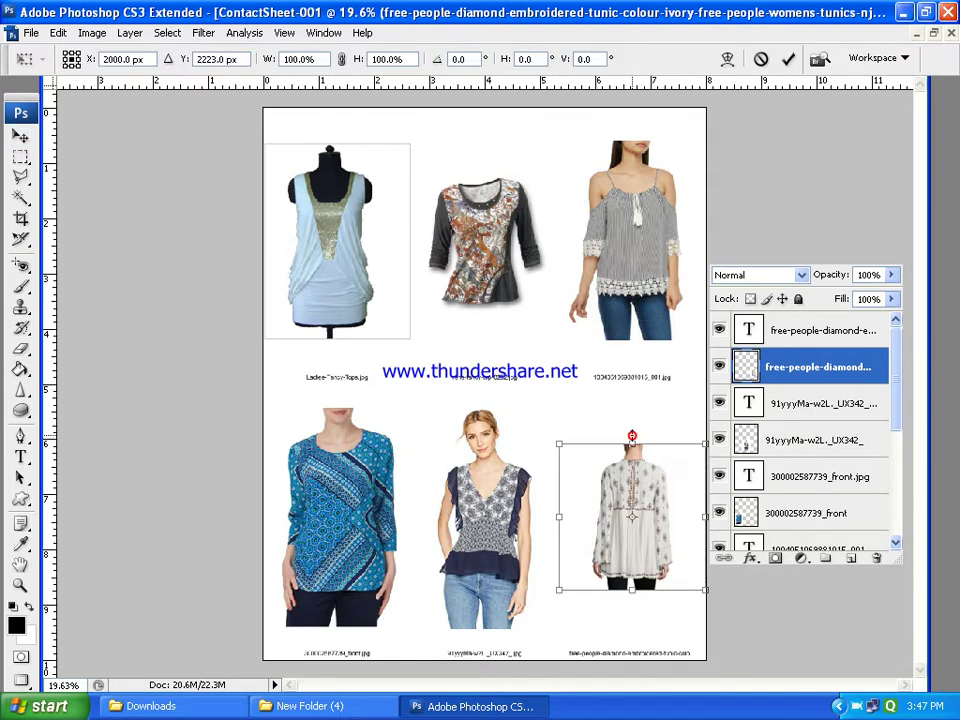
Scale the ivory tunic proportionally to 154% with linked width and height, and apply it
{"action": "left_click", "coordinate": [341, 58]}
{"action": "left_click_drag", "start_coordinate": [358, 58], "coordinate": [410, 58]}
{"action": "scroll", "coordinate": [410, 58], "scroll_direction": "up", "scroll_amount": 7}
{"action": "scroll", "coordinate": [410, 58], "scroll_direction": "up", "scroll_amount": 7}
{"action": "scroll", "coordinate": [410, 58], "scroll_direction": "up", "scroll_amount": 6}
{"action": "scroll", "coordinate": [410, 58], "scroll_direction": "up", "scroll_amount": 3}
{"action": "scroll", "coordinate": [410, 58], "scroll_direction": "up", "scroll_amount": 5}
{"action": "scroll", "coordinate": [410, 58], "scroll_direction": "up", "scroll_amount": 10}
{"action": "scroll", "coordinate": [410, 58], "scroll_direction": "up", "scroll_amount": 2}
{"action": "scroll", "coordinate": [410, 58], "scroll_direction": "up", "scroll_amount": 3}
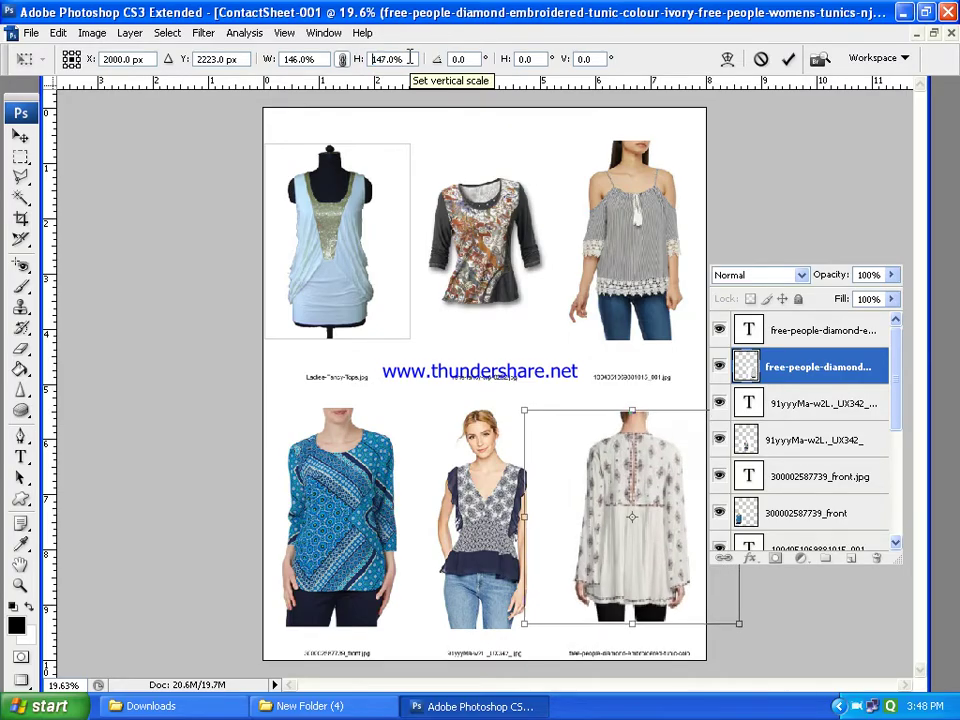
{"action": "scroll", "coordinate": [410, 58], "scroll_direction": "up", "scroll_amount": 2}
{"action": "scroll", "coordinate": [410, 58], "scroll_direction": "up", "scroll_amount": 4}
{"action": "scroll", "coordinate": [410, 58], "scroll_direction": "up", "scroll_amount": 3}
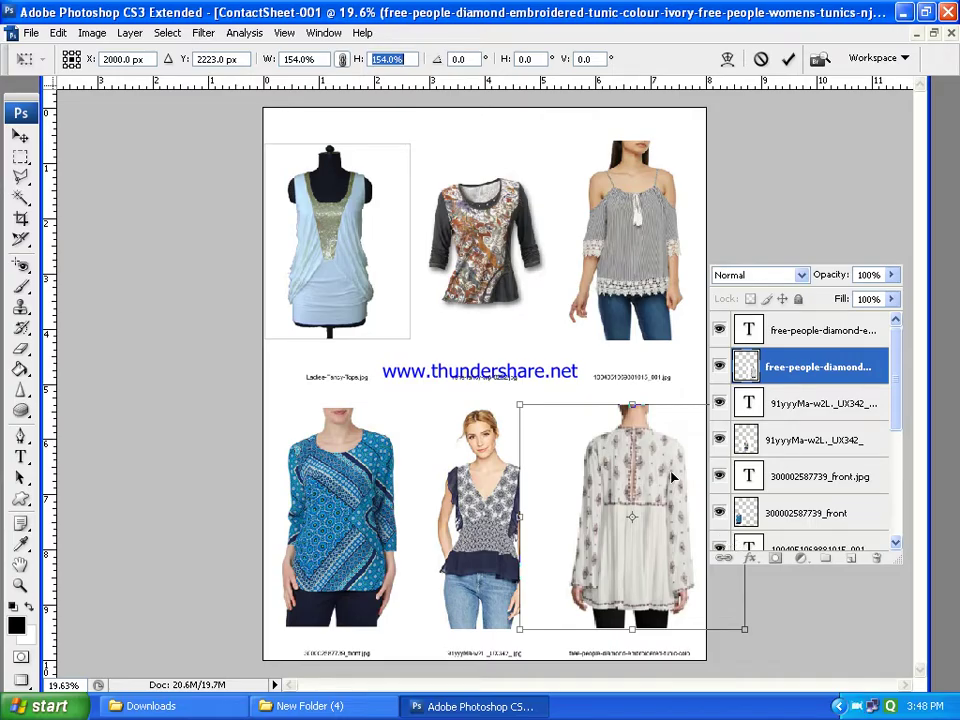
{"action": "double_click", "coordinate": [636, 484]}
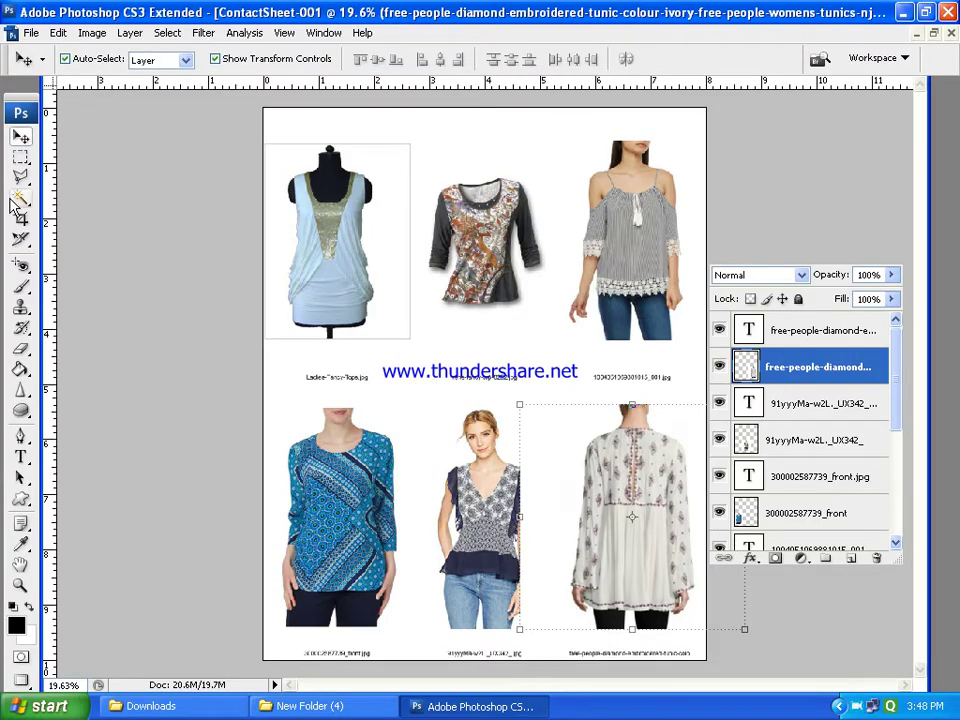
Erase the ivory tunic layer's white edges overlapping the bottom-middle woman photo
{"action": "left_click", "coordinate": [21, 348]}
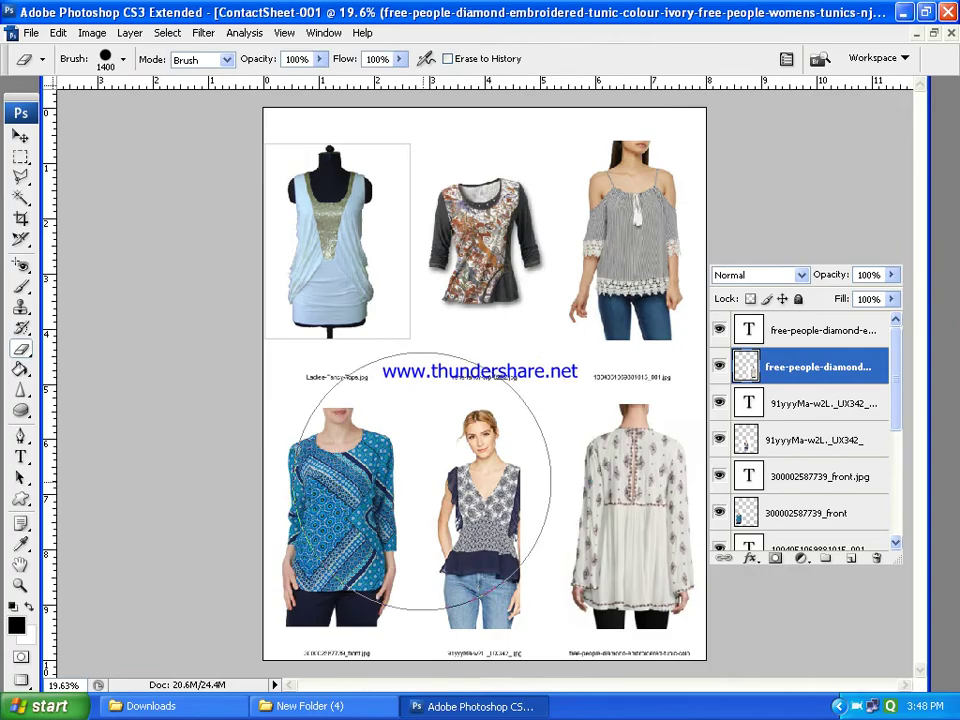
{"action": "left_click", "coordinate": [432, 490]}
{"action": "left_click_drag", "start_coordinate": [643, 321], "coordinate": [643, 428]}
{"action": "left_click_drag", "start_coordinate": [448, 605], "coordinate": [429, 558]}
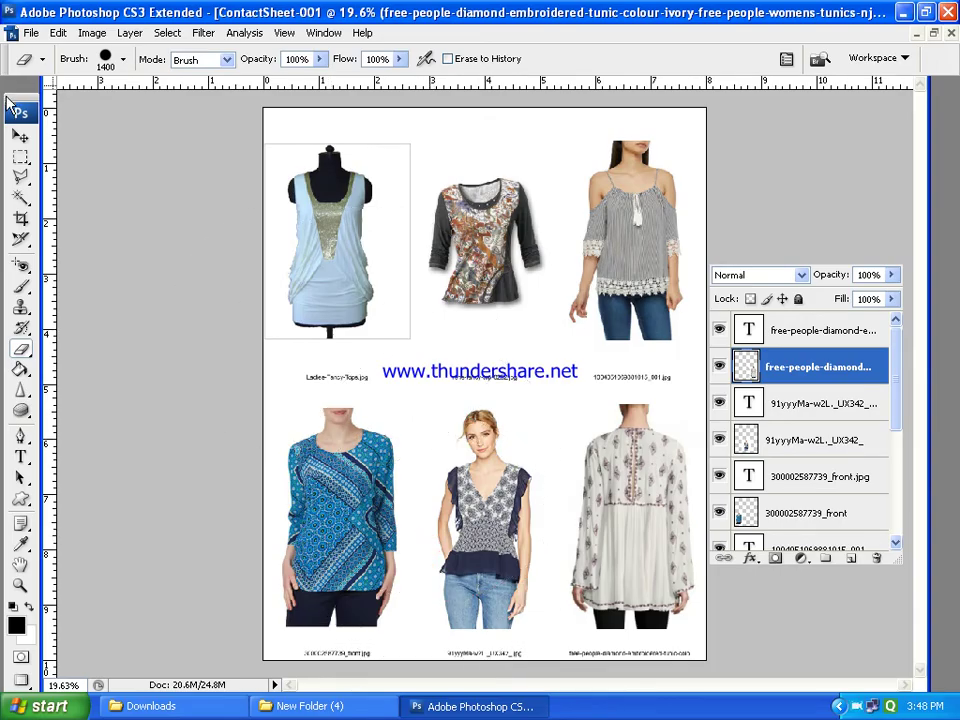
{"action": "key", "text": "v"}
{"action": "left_click", "coordinate": [451, 234]}
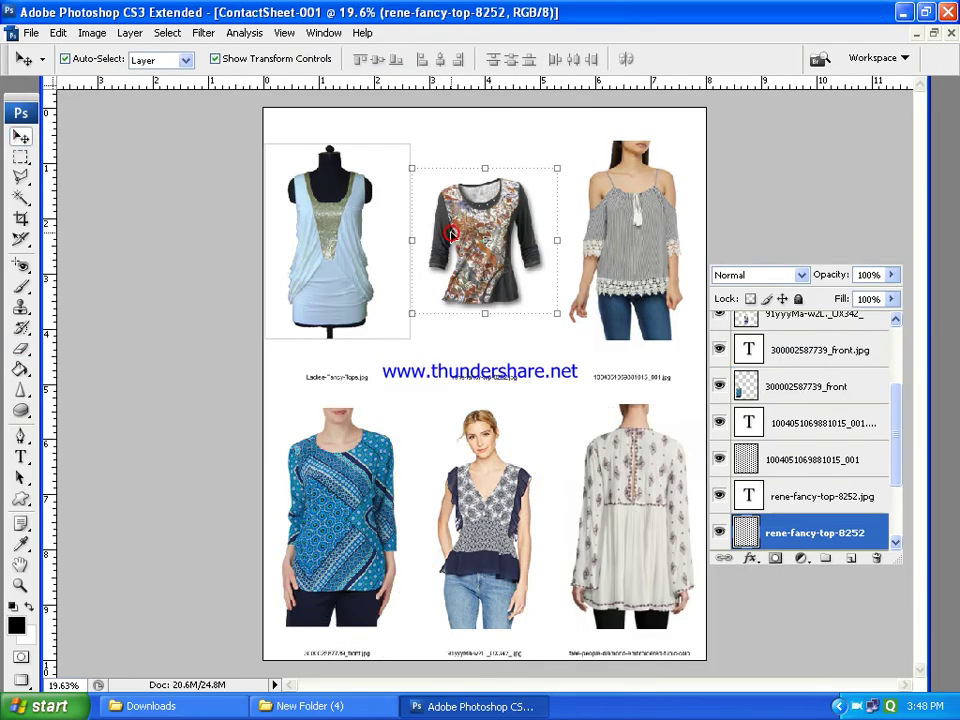
Scale the top-middle patterned shirt proportionally to 140% and commit it
{"action": "left_click", "coordinate": [485, 168]}
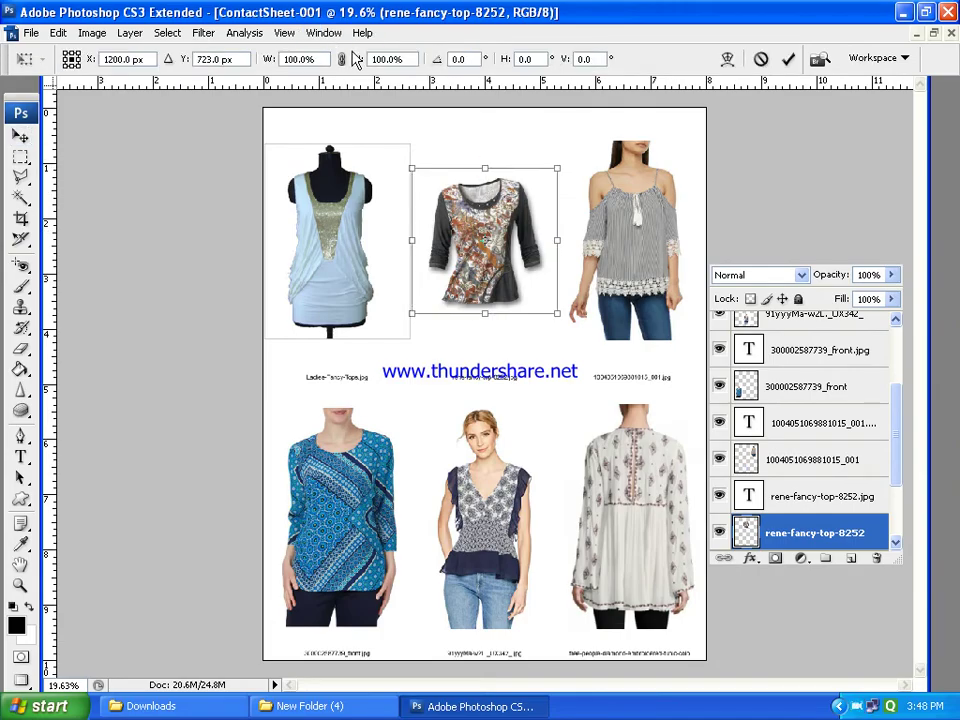
{"action": "double_click", "coordinate": [388, 59]}
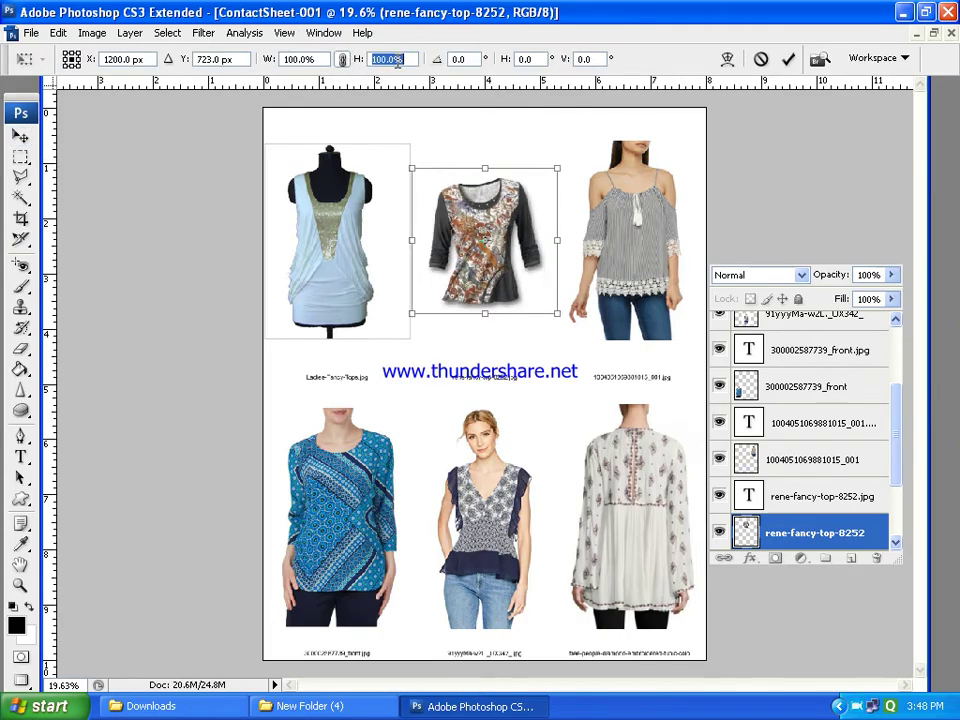
{"action": "key", "text": "Up"}
{"action": "key", "text": "Up"}
{"action": "key", "text": "Up"}
{"action": "key", "text": "Up"}
{"action": "key", "text": "Up"}
{"action": "key", "text": "Up"}
{"action": "key", "text": "Up"}
{"action": "key", "text": "Up"}
{"action": "key", "text": "Up"}
{"action": "key", "text": "Up"}
{"action": "key", "text": "Up"}
{"action": "key", "text": "Up"}
{"action": "key", "text": "Up"}
{"action": "key", "text": "Up"}
{"action": "key", "text": "Up"}
{"action": "key", "text": "Up"}
{"action": "key", "text": "Up"}
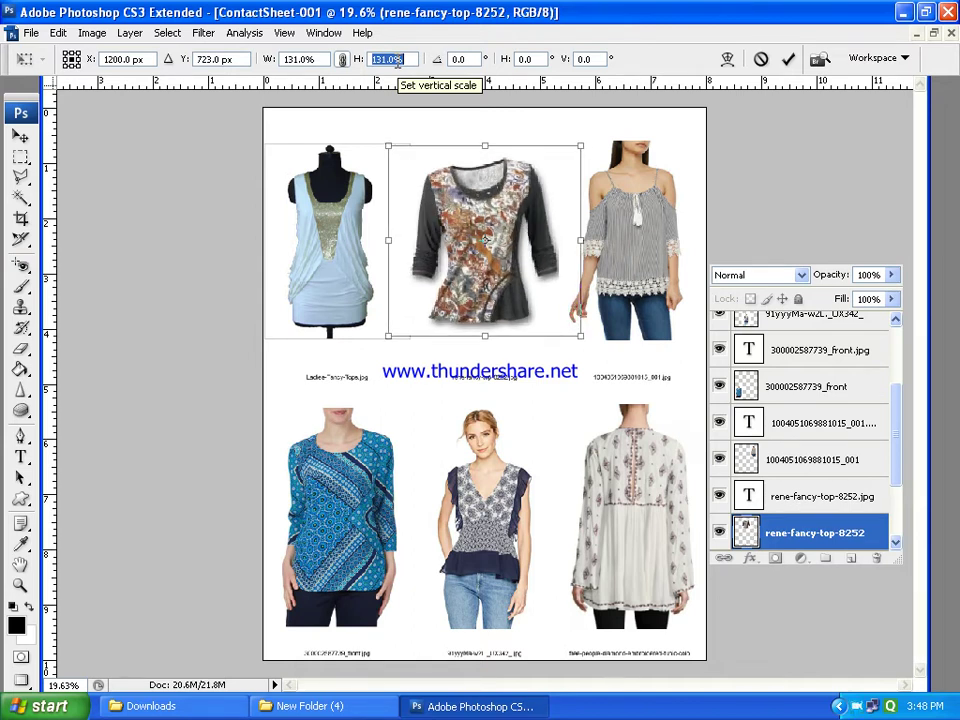
{"action": "key", "text": "Up"}
{"action": "key", "text": "Up"}
{"action": "key", "text": "Up"}
{"action": "key", "text": "Up"}
{"action": "key", "text": "Up"}
{"action": "key", "text": "Up"}
{"action": "key", "text": "Up"}
{"action": "key", "text": "Up"}
{"action": "key", "text": "Up"}
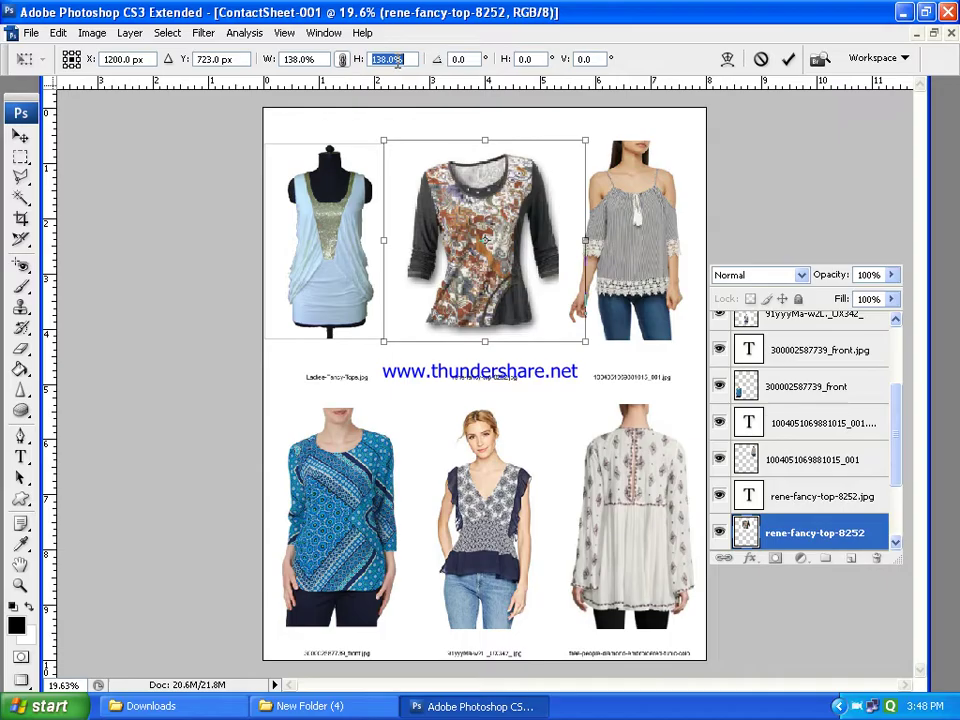
{"action": "key", "text": "Up"}
{"action": "left_click", "coordinate": [397, 61]}
{"action": "key", "text": "Return"}
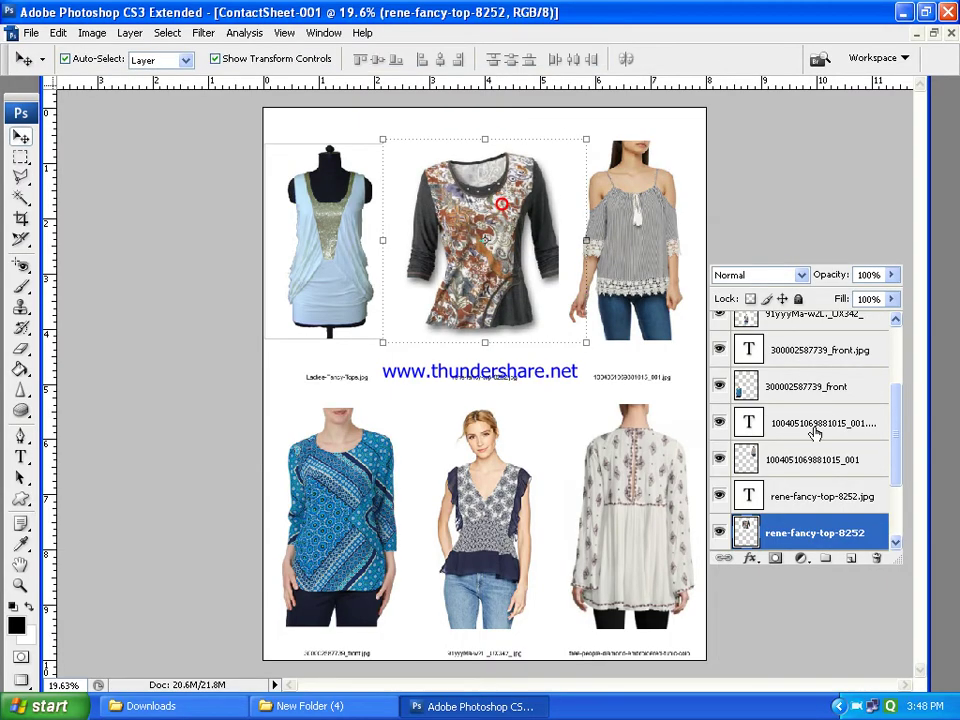
{"action": "left_click", "coordinate": [615, 295]}
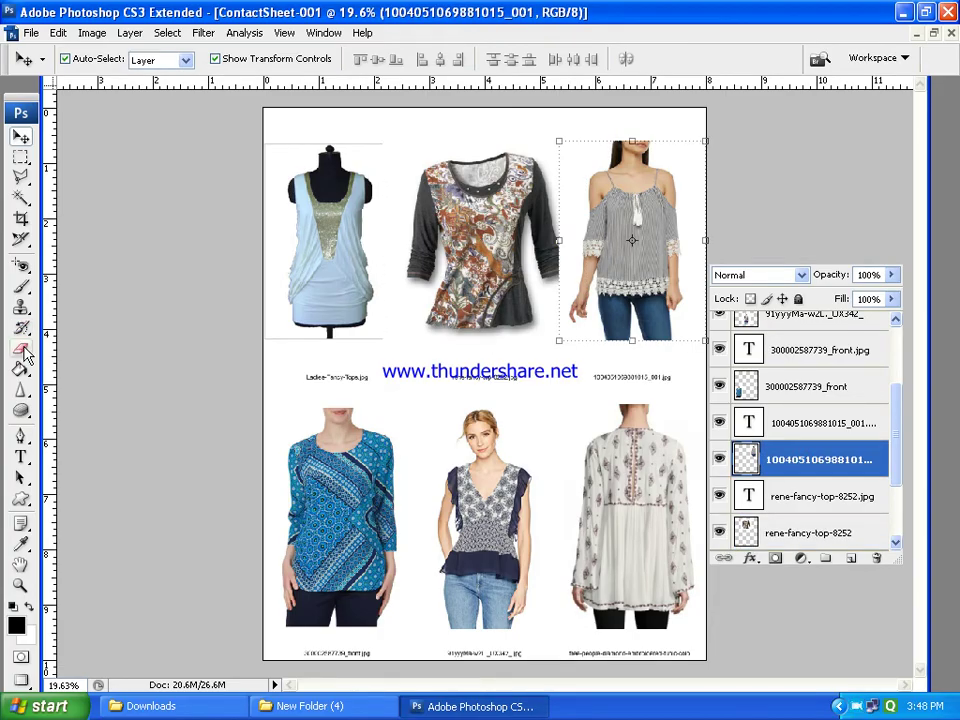
Set the Eraser to a 1400-pixel brush, then inspect the sheet at 100% zoom
{"action": "left_click", "coordinate": [20, 348]}
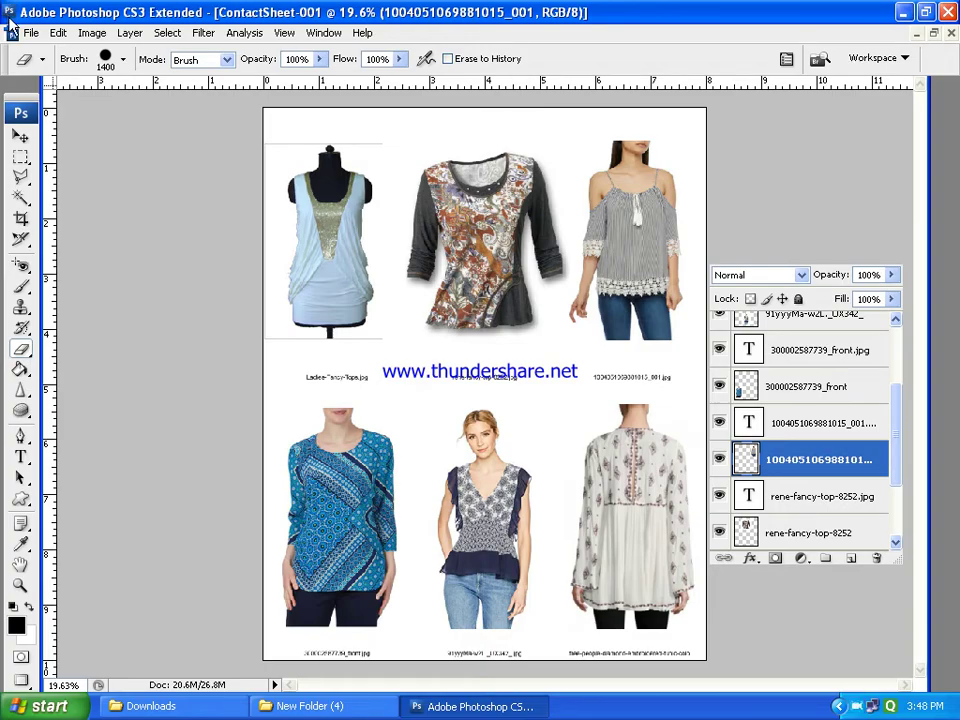
{"action": "key", "text": "ctrl+plus"}
{"action": "key", "text": "ctrl+plus"}
{"action": "key", "text": "ctrl+plus"}
{"action": "key", "text": "ctrl+plus"}
{"action": "key", "text": "ctrl+plus"}
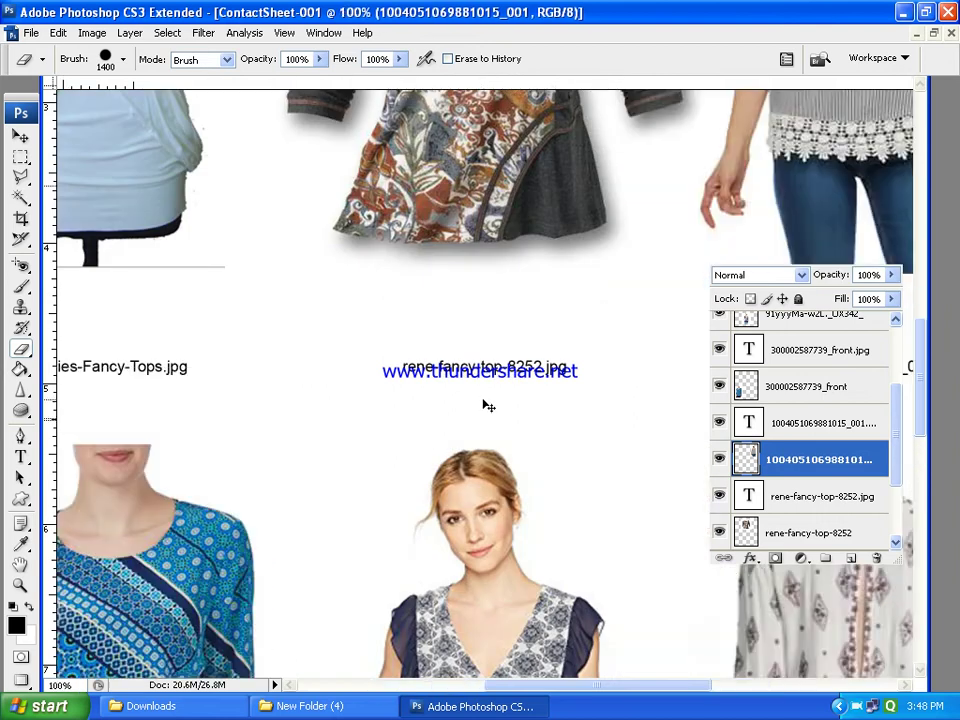
{"action": "left_click_drag", "start_coordinate": [497, 456], "coordinate": [395, 353]}
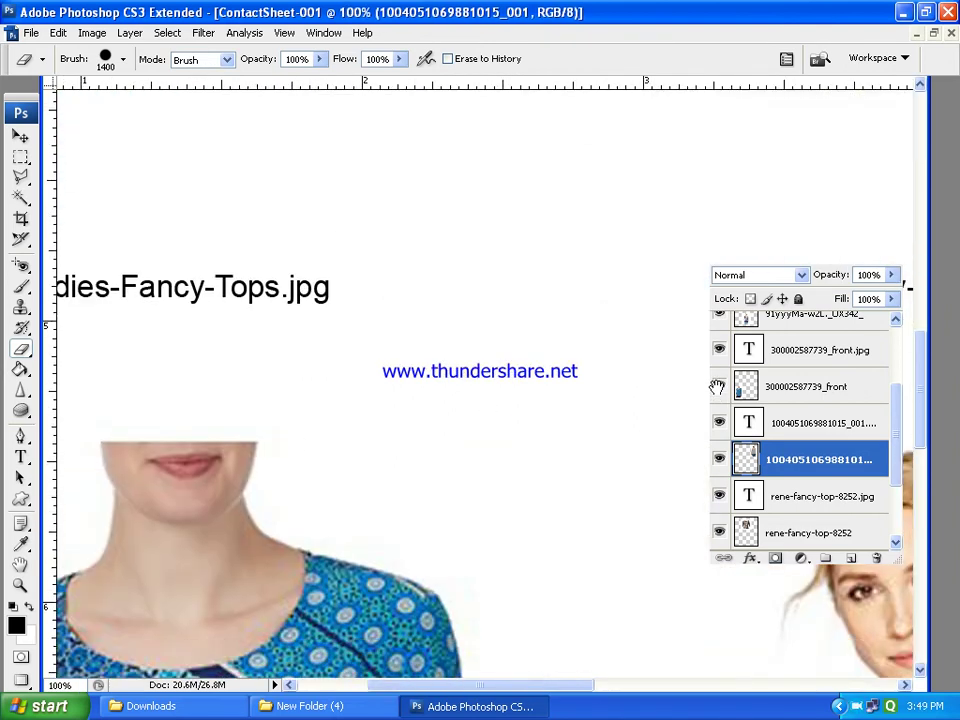
{"action": "key", "text": "ctrl+minus"}
{"action": "key", "text": "ctrl+minus"}
{"action": "key", "text": "ctrl+minus"}
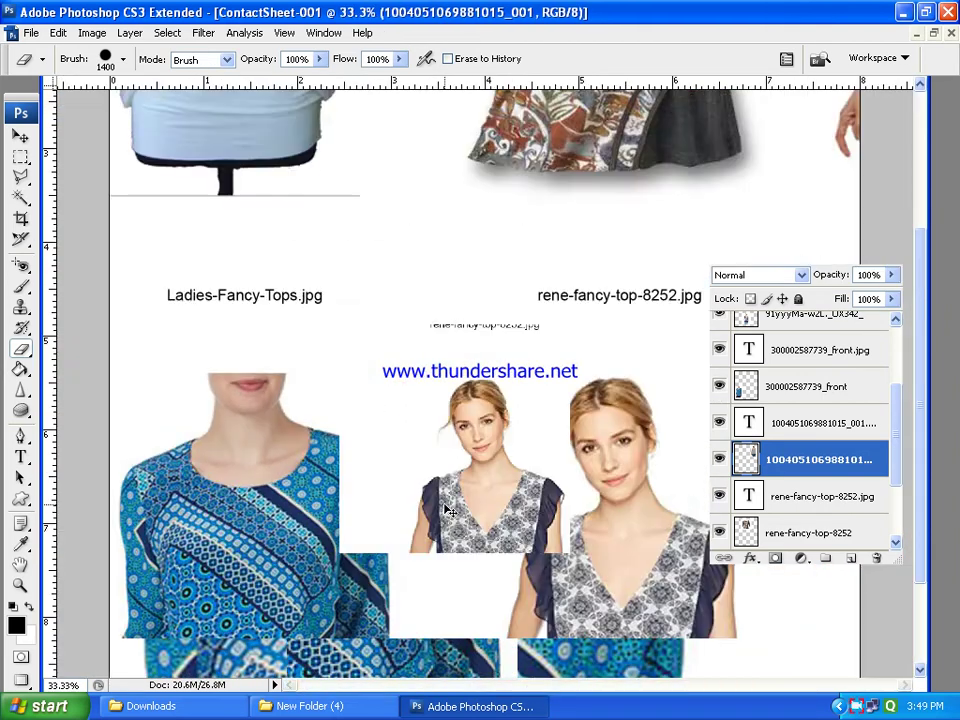
{"action": "key", "text": "ctrl+minus"}
{"action": "key", "text": "ctrl+minus"}
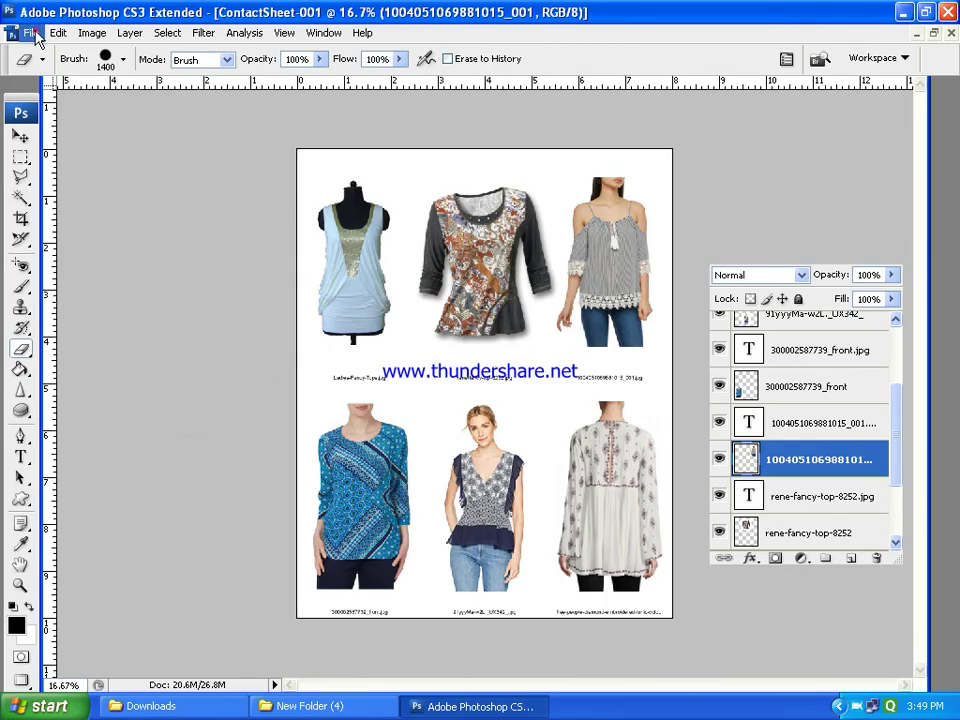
Save the sheet as JPEG ContactSheet-001.jpg with the default Medium quality settings
{"action": "left_click", "coordinate": [30, 33]}
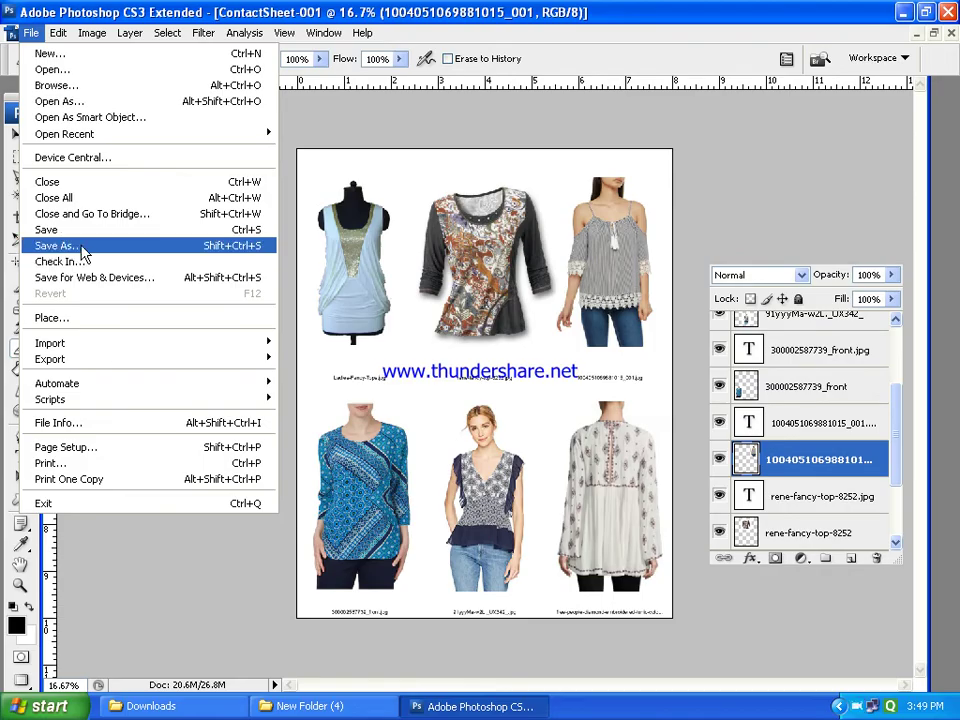
{"action": "left_click", "coordinate": [83, 253]}
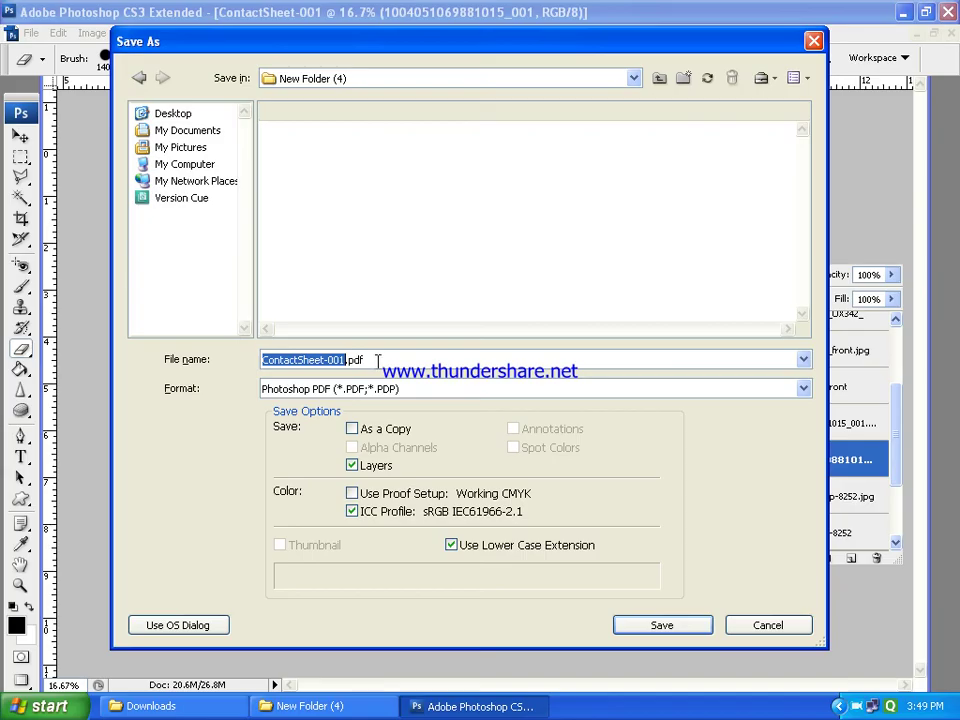
{"action": "left_click", "coordinate": [420, 390]}
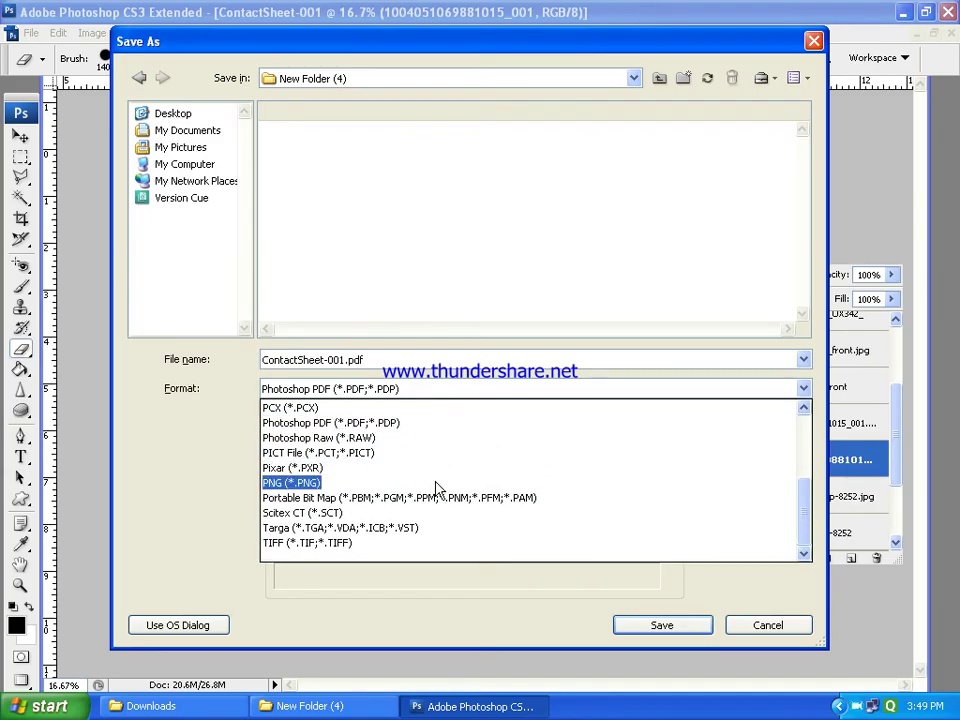
{"action": "scroll", "coordinate": [436, 488], "scroll_direction": "up", "scroll_amount": 1}
{"action": "scroll", "coordinate": [435, 489], "scroll_direction": "up", "scroll_amount": 2}
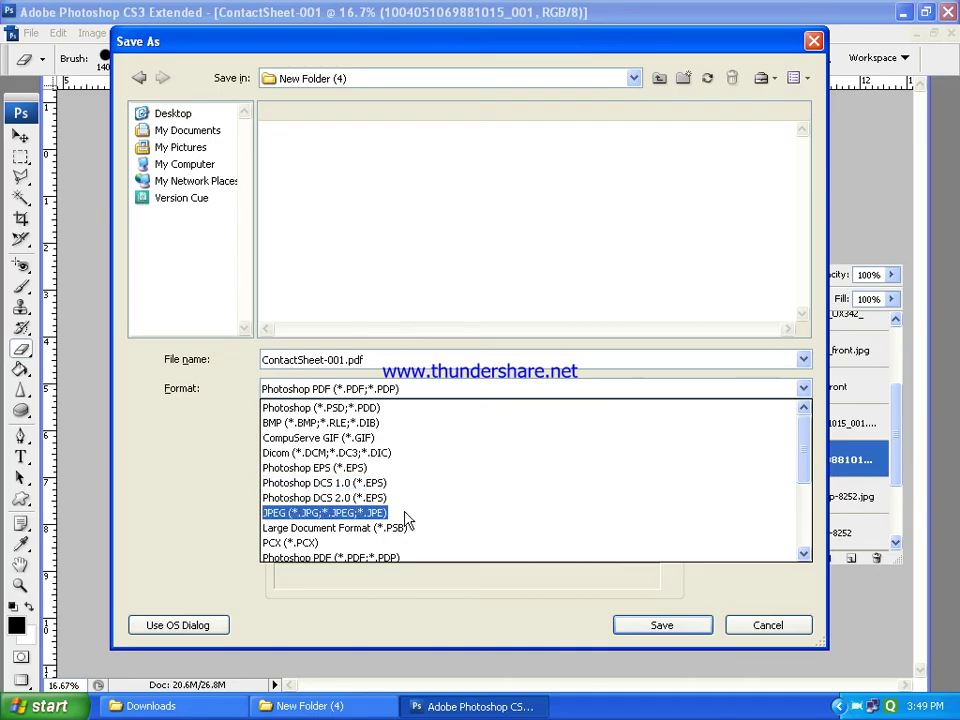
{"action": "left_click", "coordinate": [405, 514]}
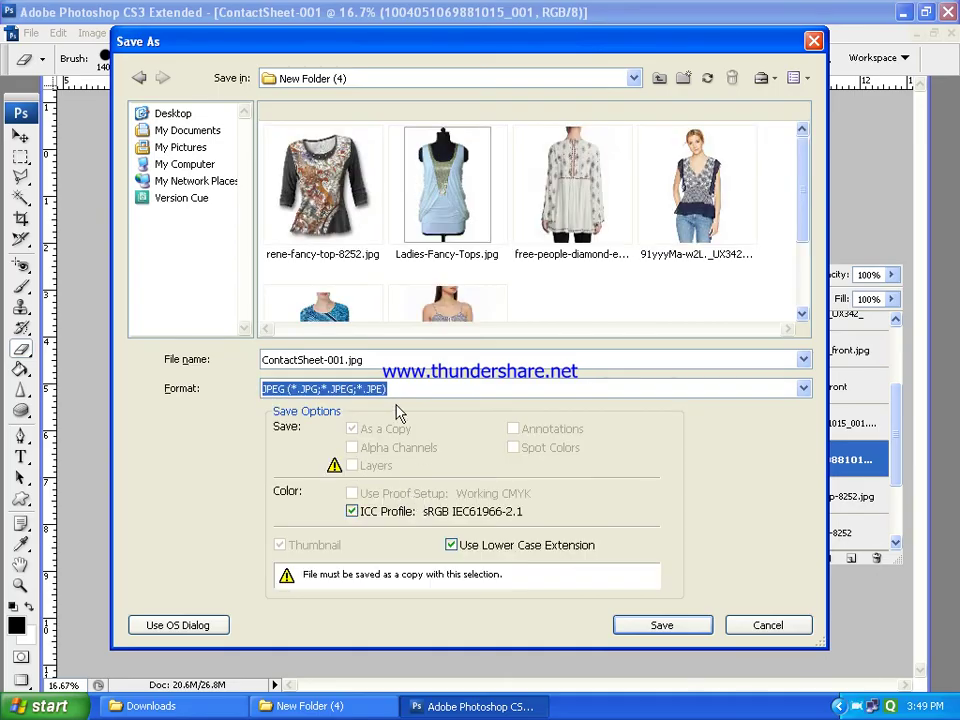
{"action": "left_click", "coordinate": [662, 625]}
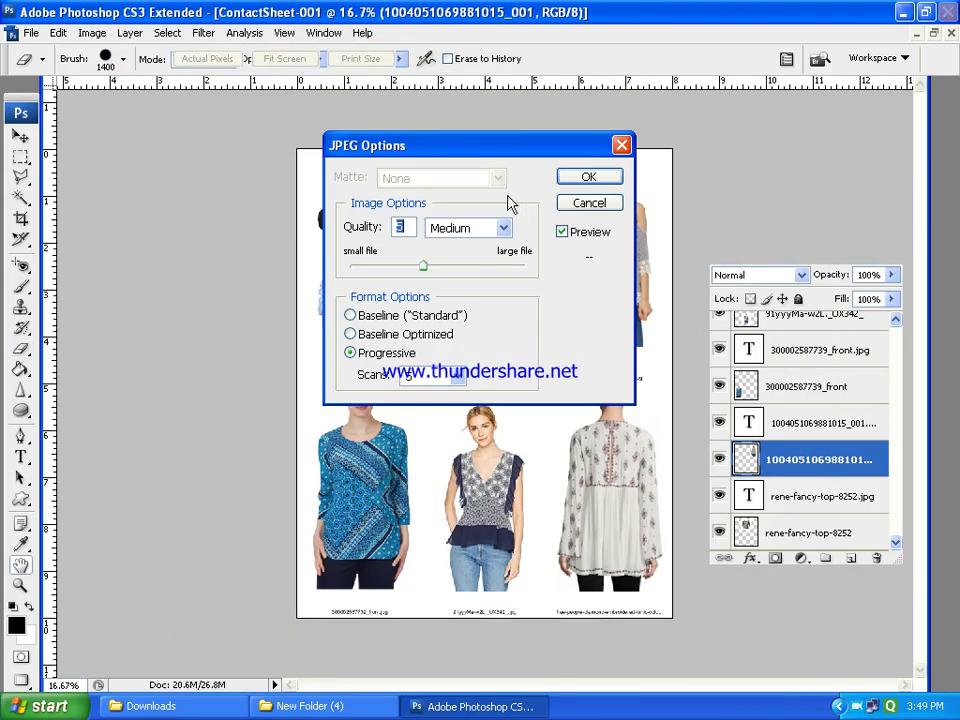
{"action": "left_click", "coordinate": [569, 182]}
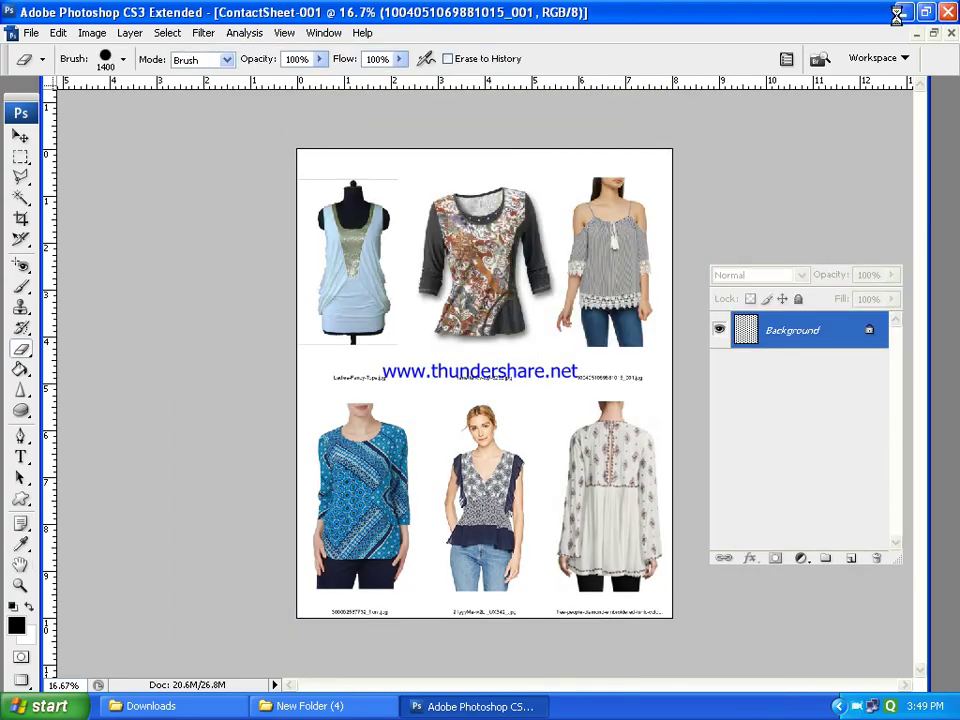
From the desktop's New Folder (4), open the 2400×3000 ContactSheet-001.jpg in ACDSee
{"action": "left_click", "coordinate": [906, 14]}
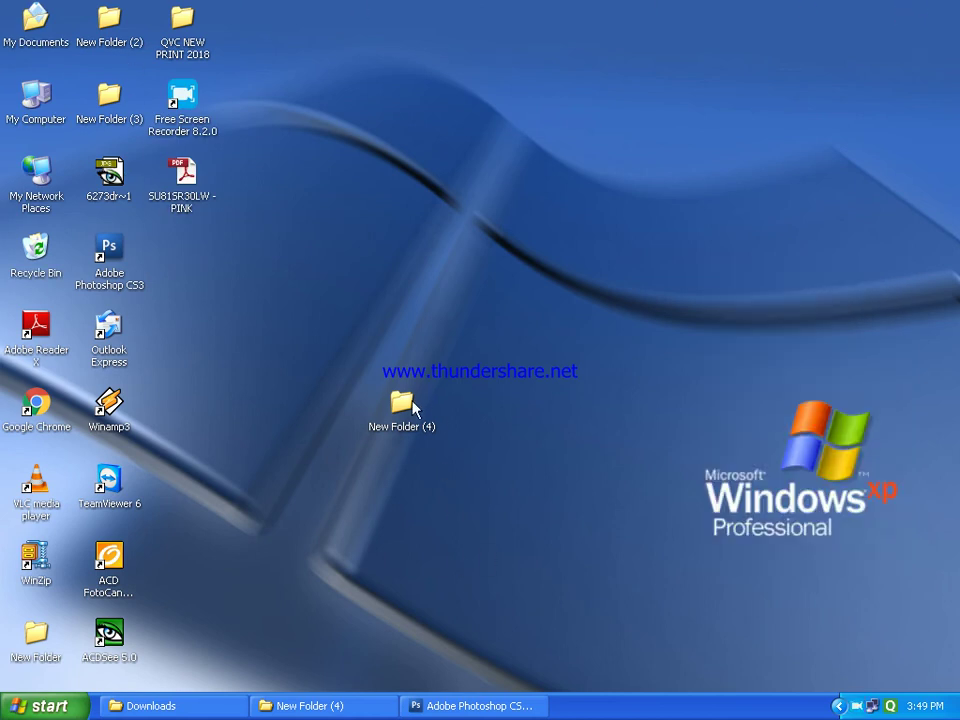
{"action": "double_click", "coordinate": [402, 402]}
{"action": "left_click", "coordinate": [636, 77]}
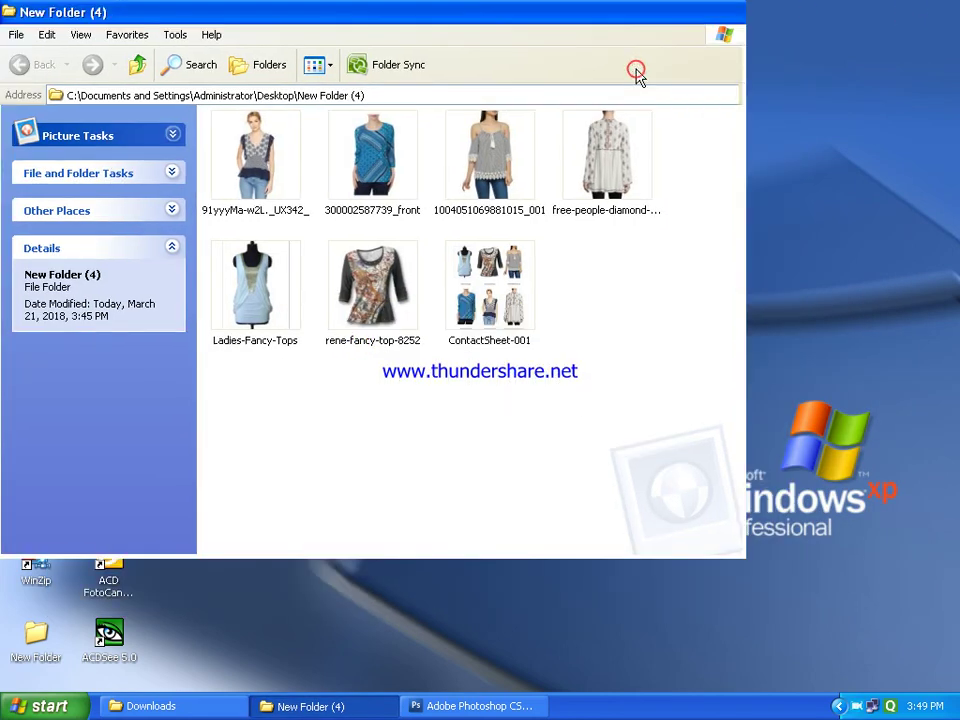
{"action": "left_click_drag", "start_coordinate": [273, 302], "coordinate": [660, 492]}
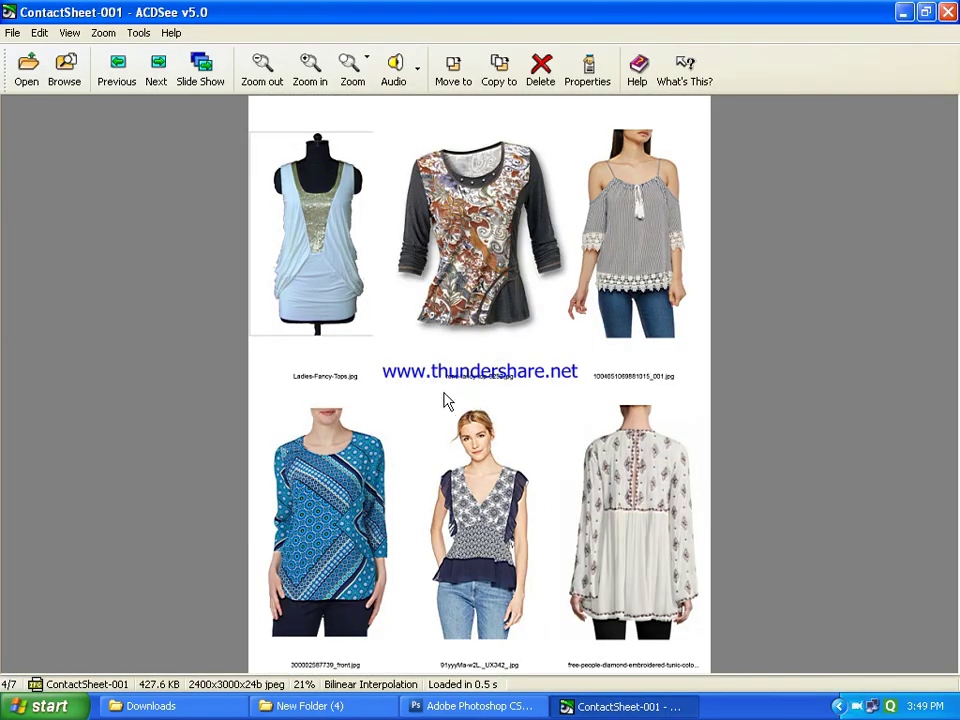
Close ACDSee, reopen ContactSheet-001 for another look, then close the viewer again
{"action": "left_click", "coordinate": [948, 12]}
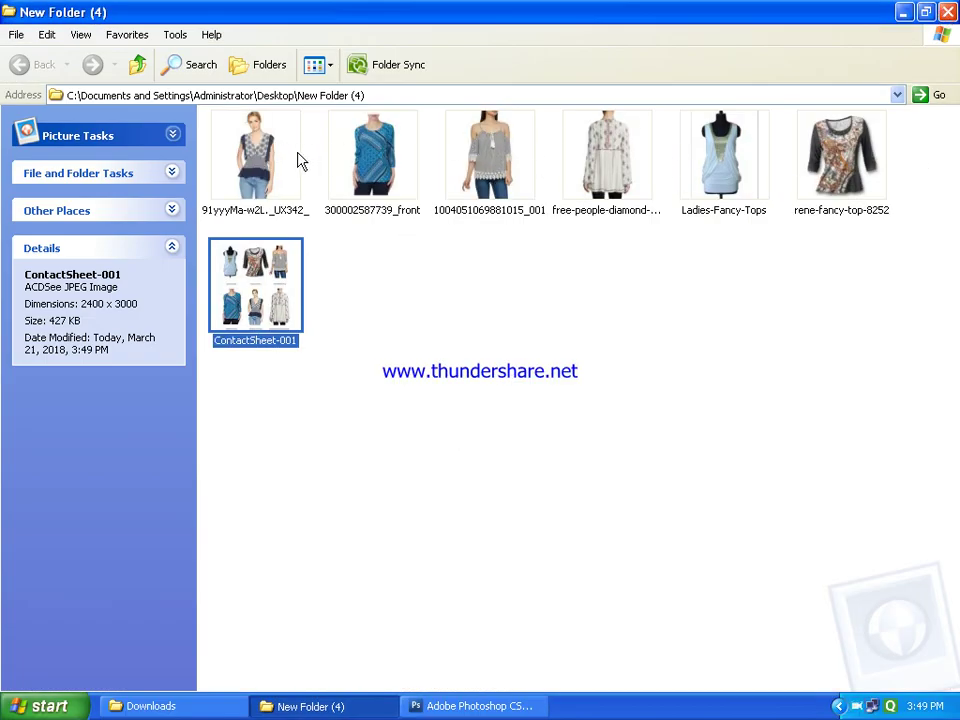
{"action": "double_click", "coordinate": [275, 315]}
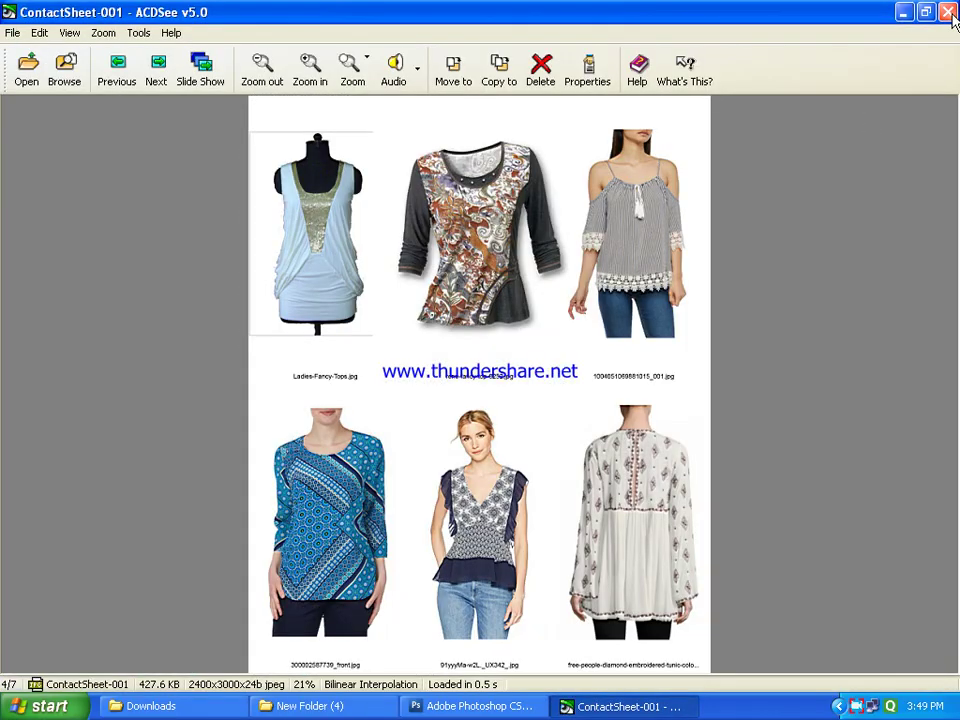
{"action": "left_click", "coordinate": [951, 15]}
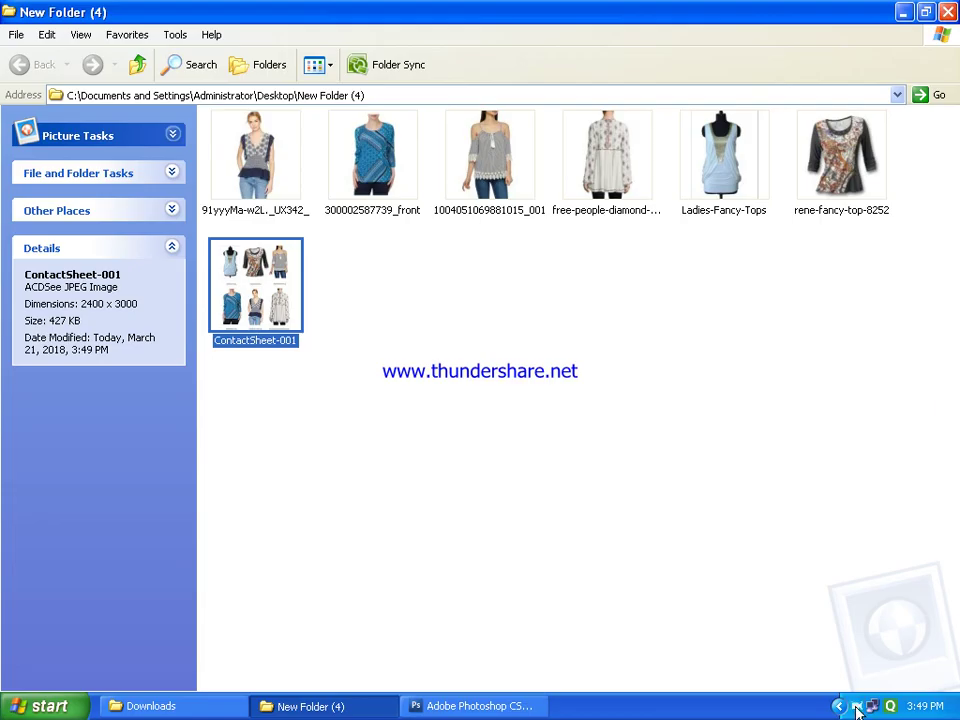
{"action": "left_click", "coordinate": [857, 712]}
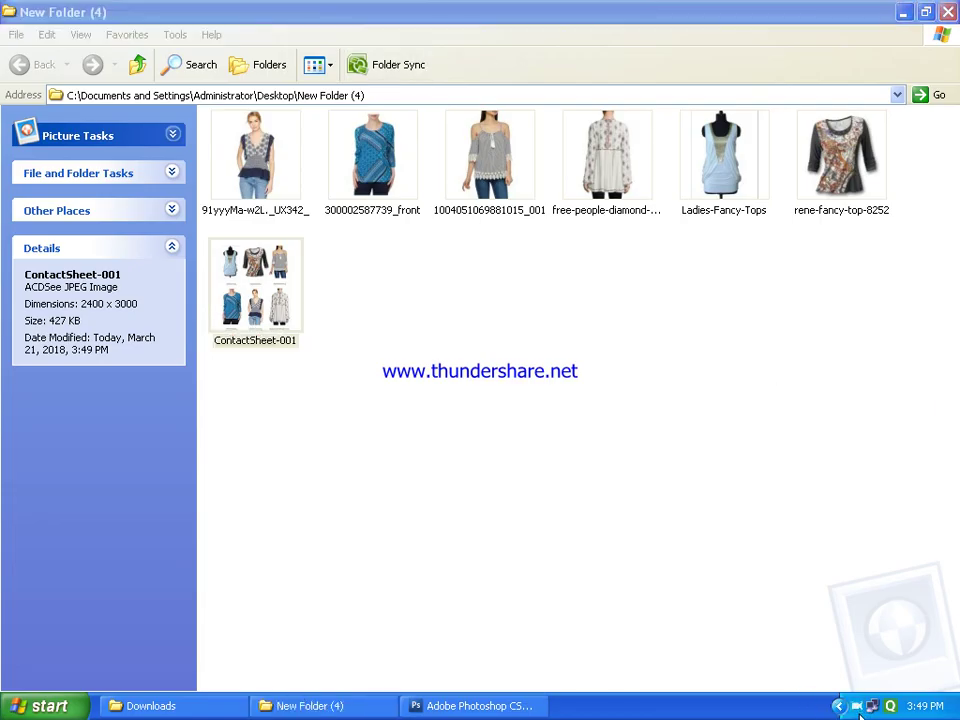